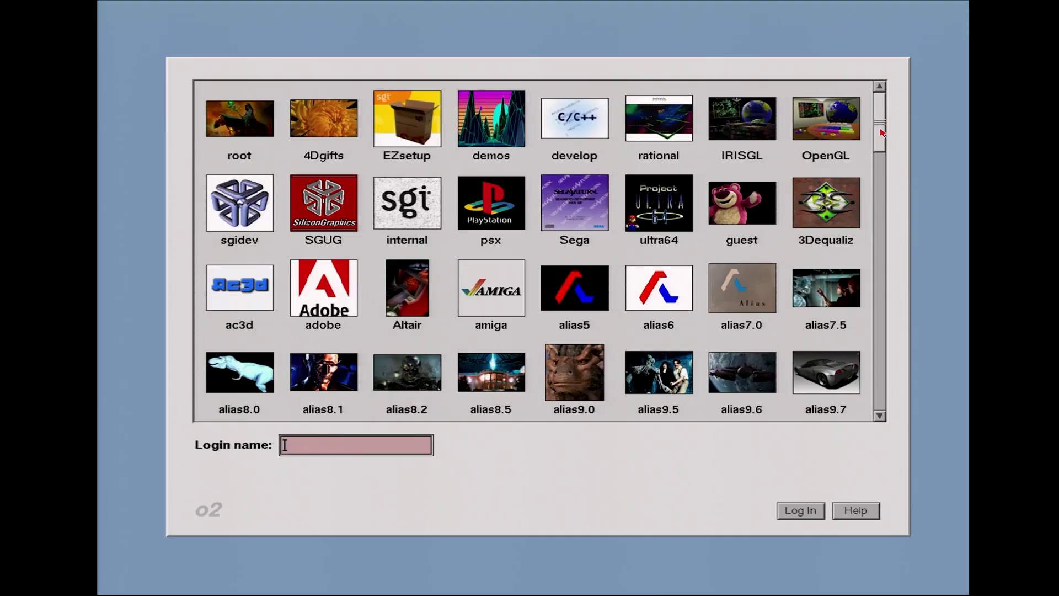
Find the Prisms account among the user icons, log in with it and launch the action program from the desktop
drag(882, 132, 893, 151)
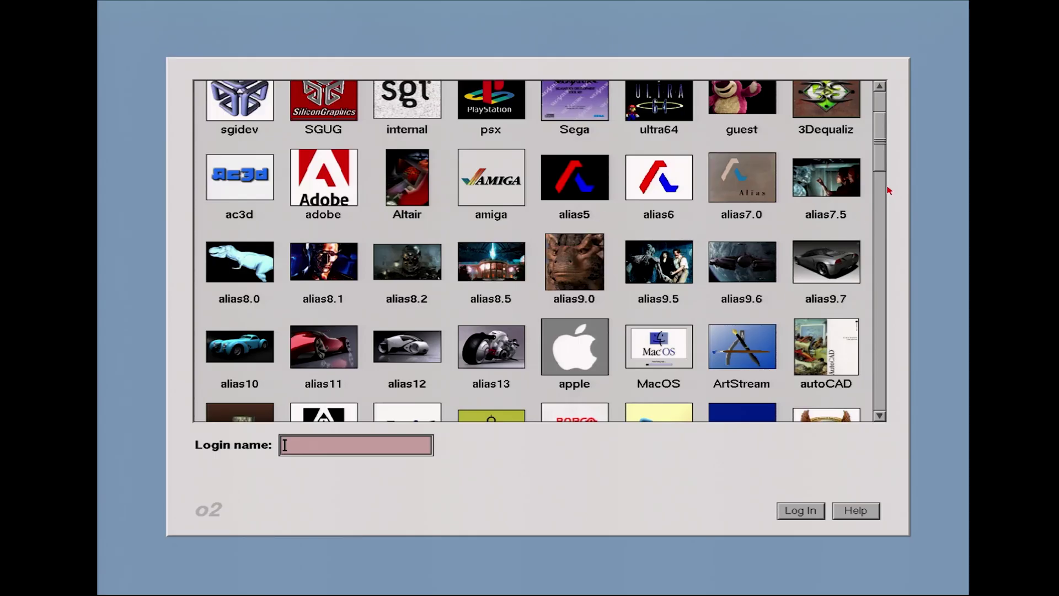
drag(877, 150, 871, 187)
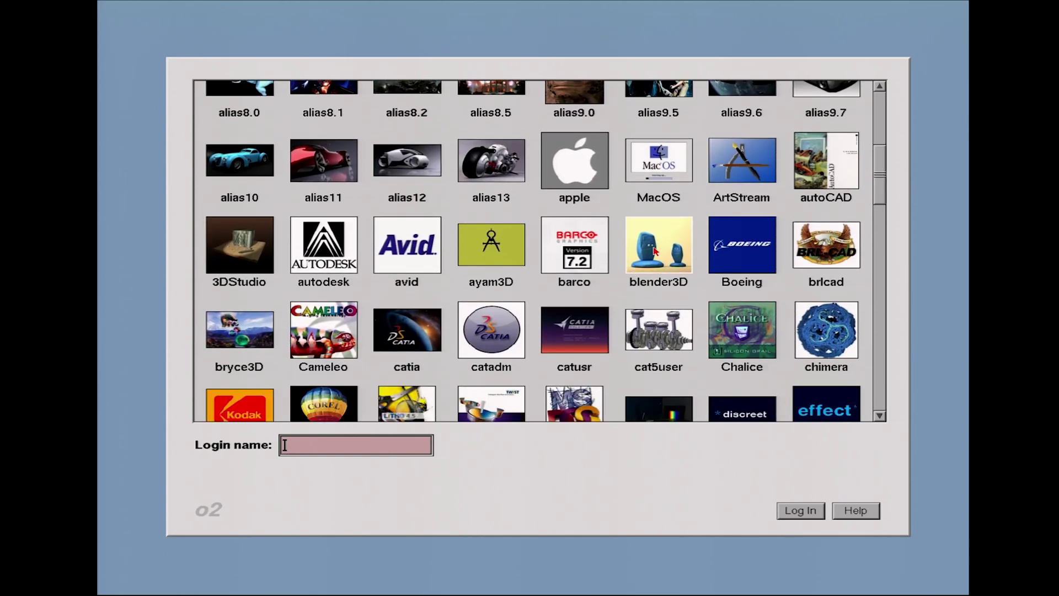
drag(880, 188, 378, 221)
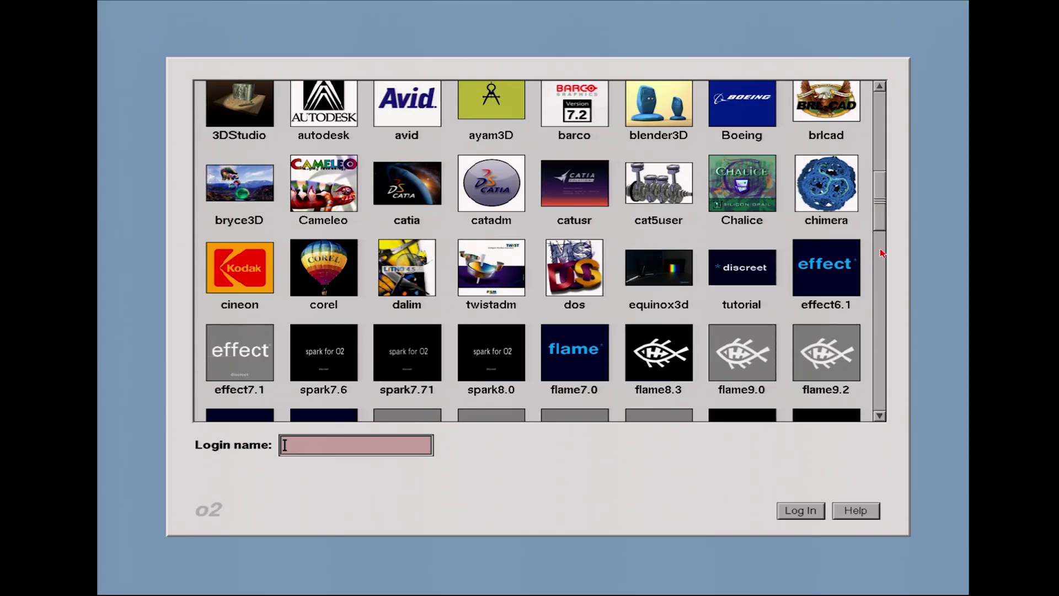
drag(886, 211, 877, 238)
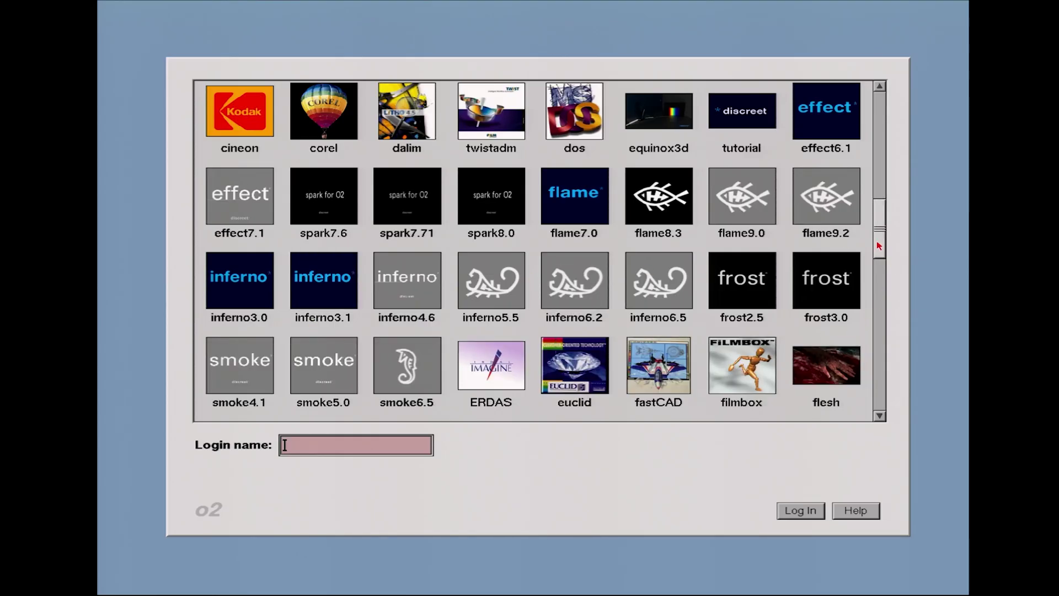
drag(875, 236, 874, 360)
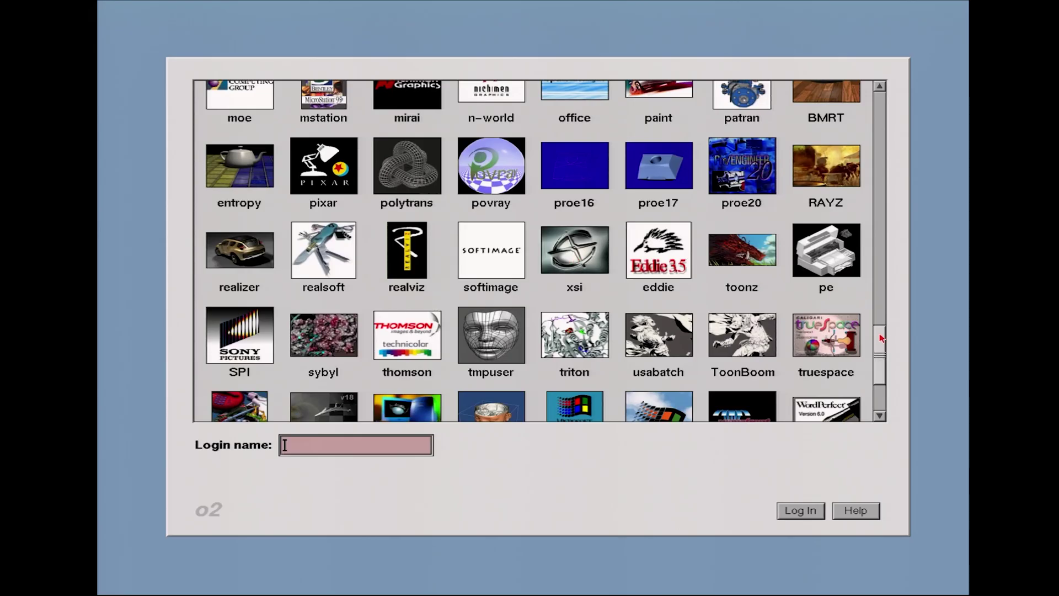
drag(879, 353, 879, 252)
click(486, 331)
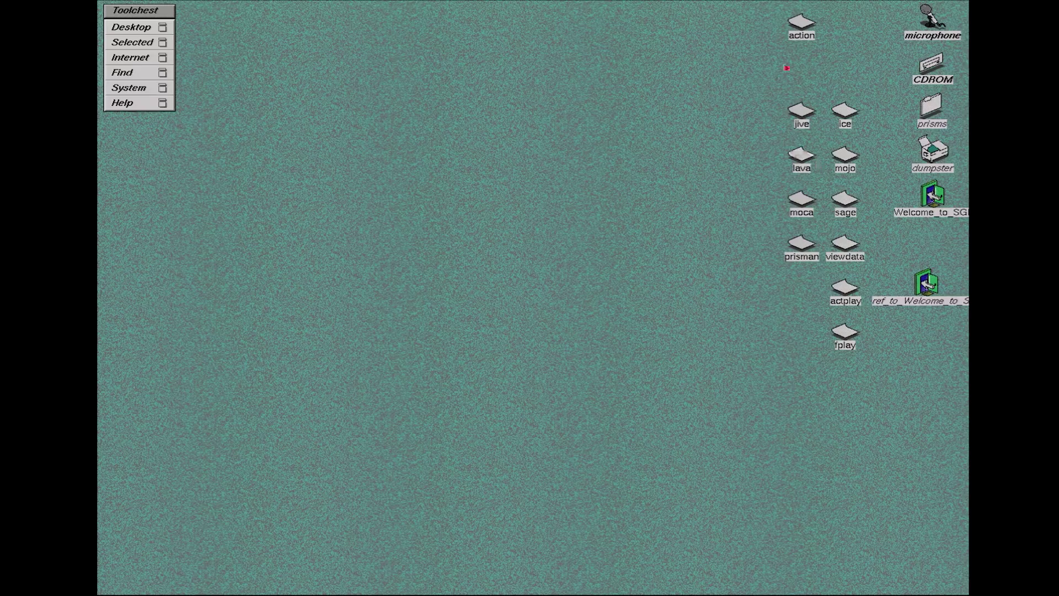
click(800, 26)
double_click(811, 22)
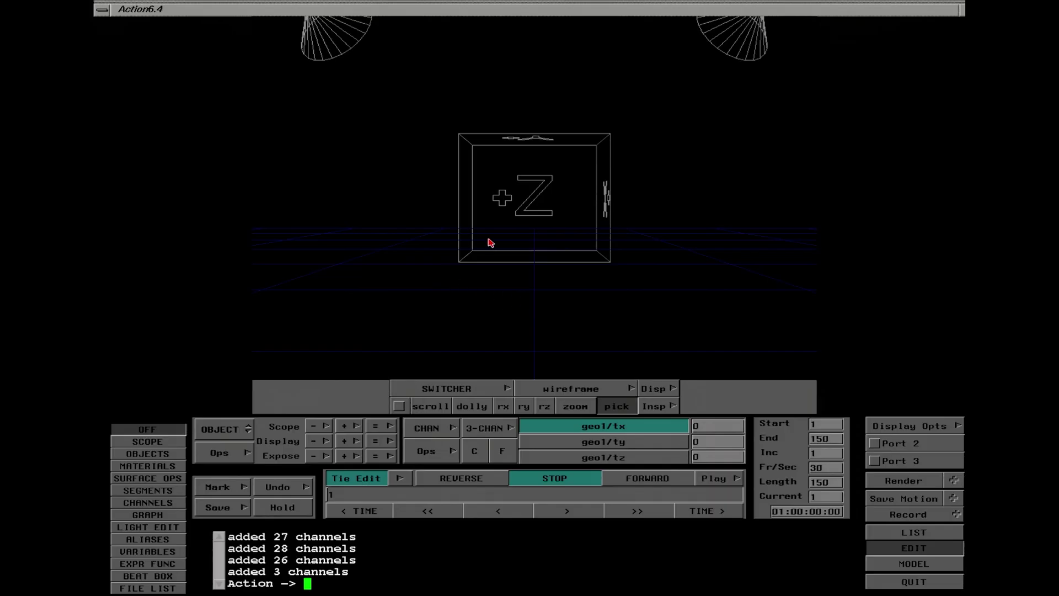
Reframe the viewport with scroll, dolly and X rotation so the cube and all three lights are in view from slightly above
click(430, 406)
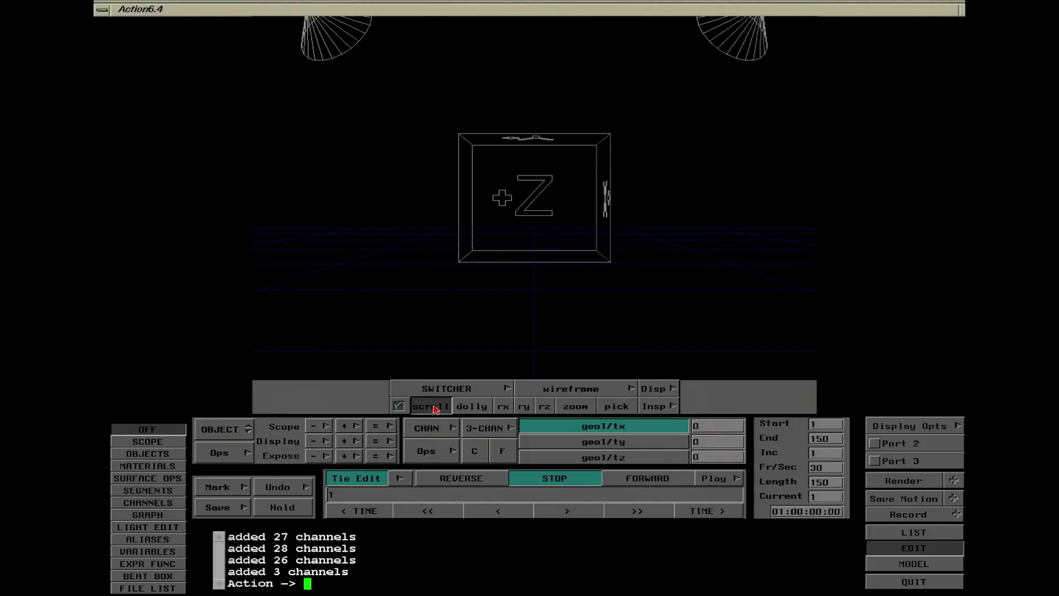
drag(485, 326, 488, 287)
click(471, 406)
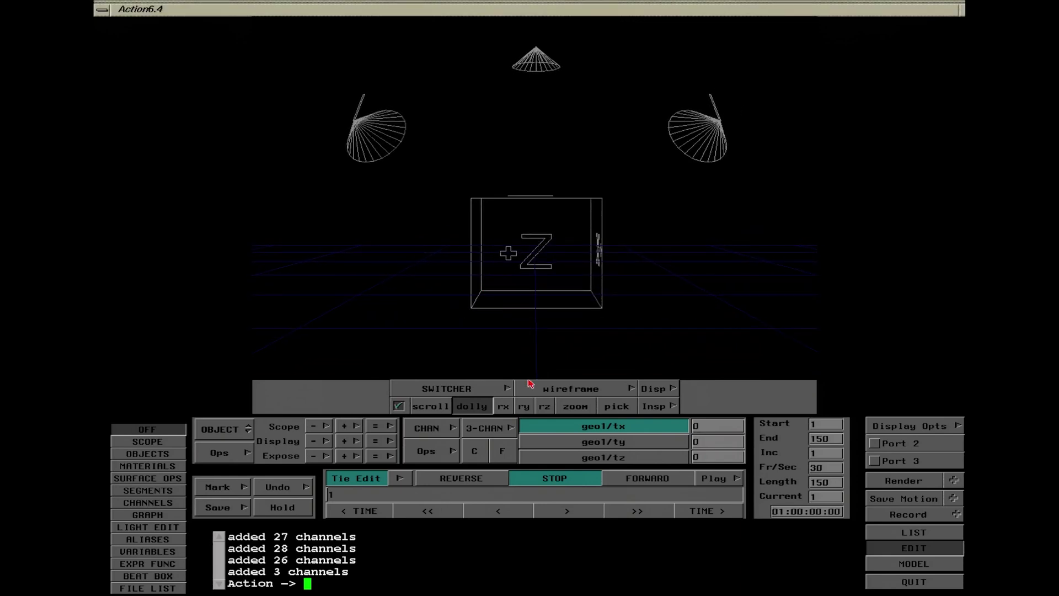
click(504, 408)
drag(547, 309, 581, 296)
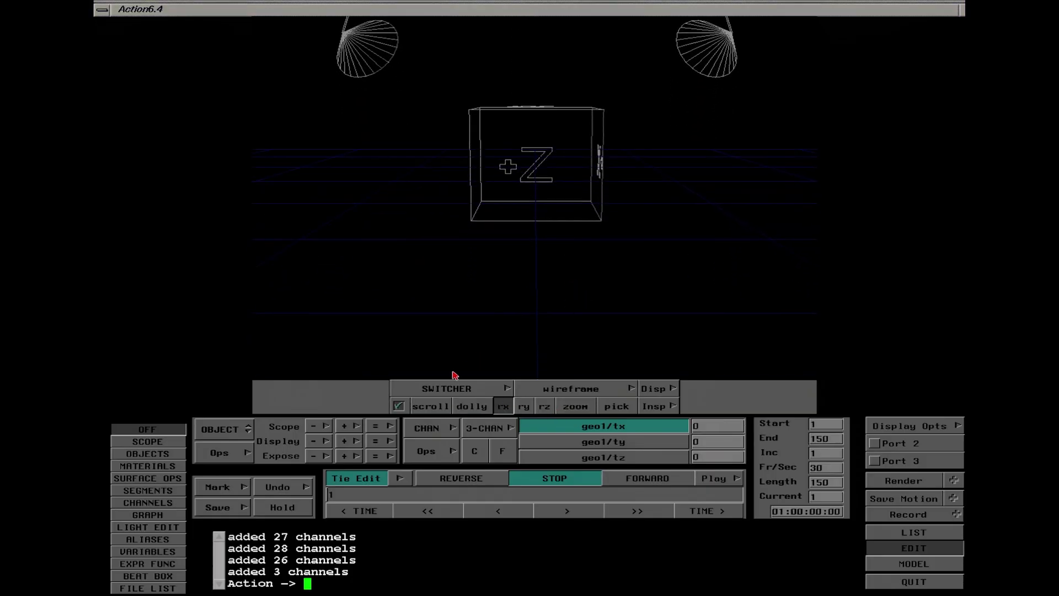
click(430, 407)
drag(487, 321, 505, 336)
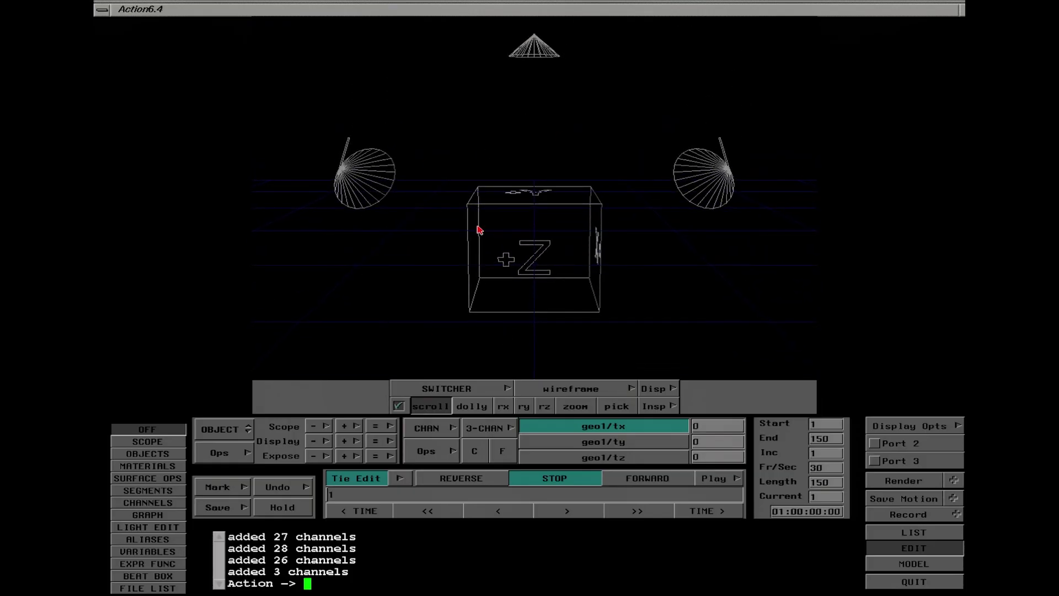
Look through the scope list, geo1's object settings, the materials and geo1's surface operations, and close the editor pane
click(152, 450)
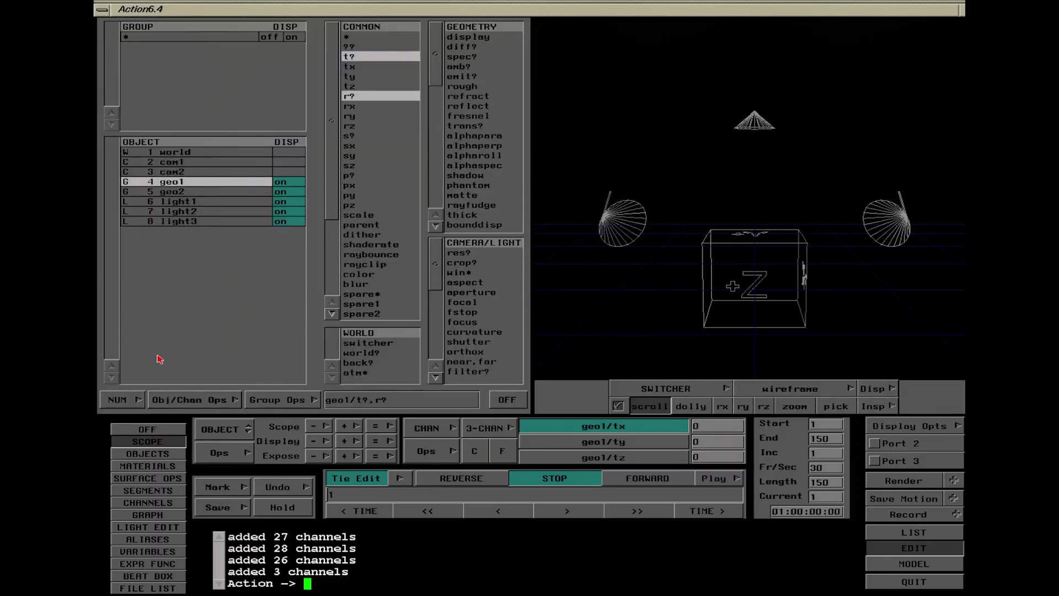
click(158, 454)
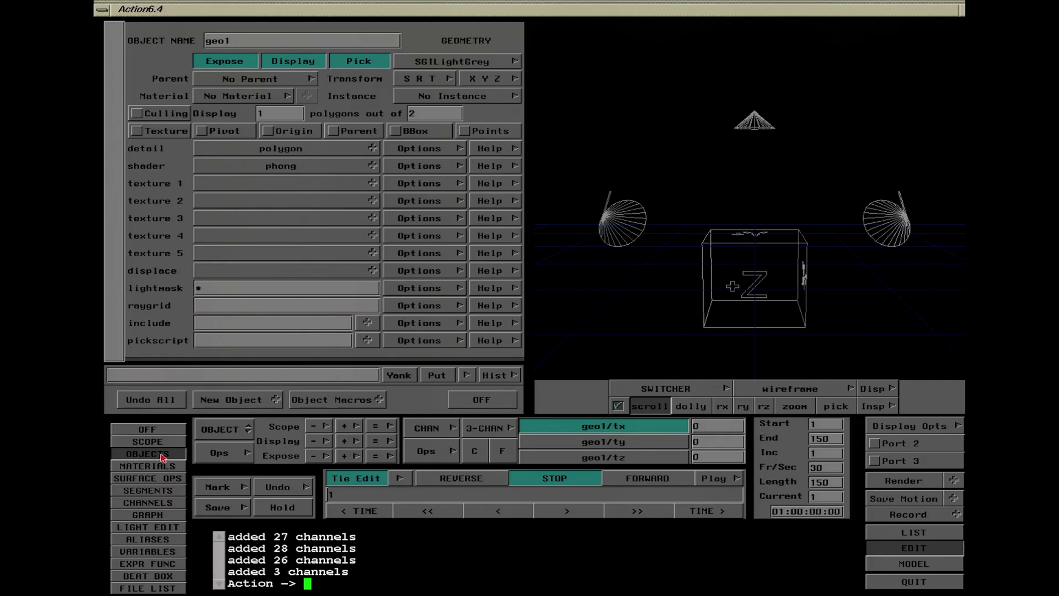
click(158, 467)
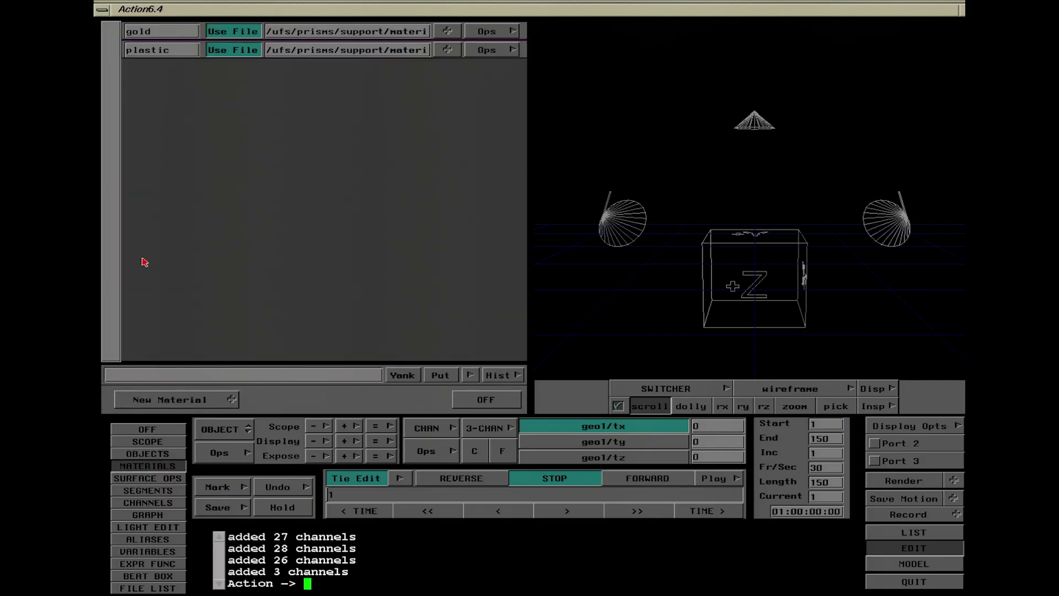
click(158, 480)
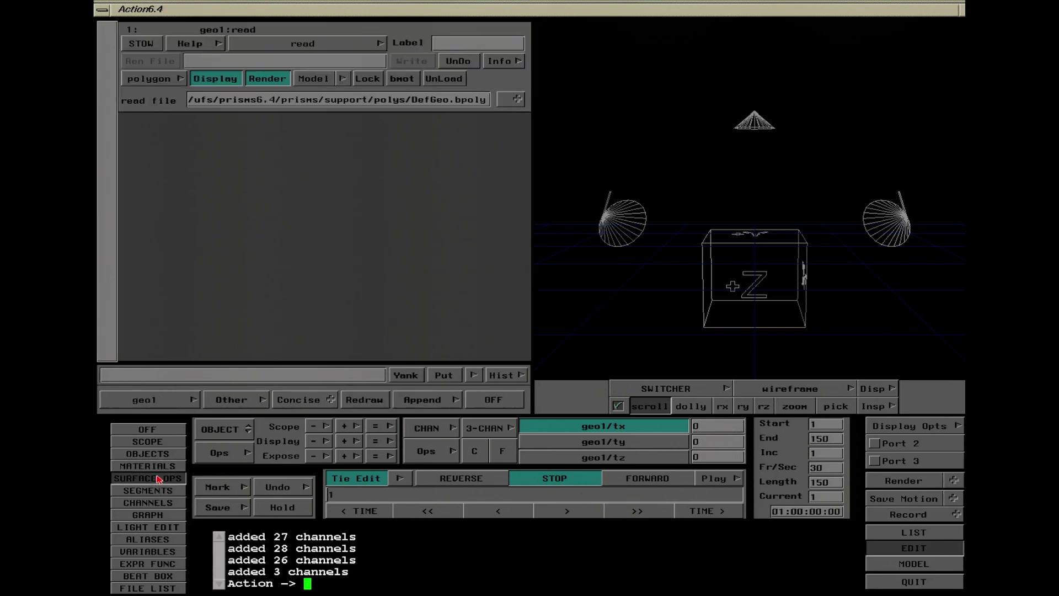
click(161, 431)
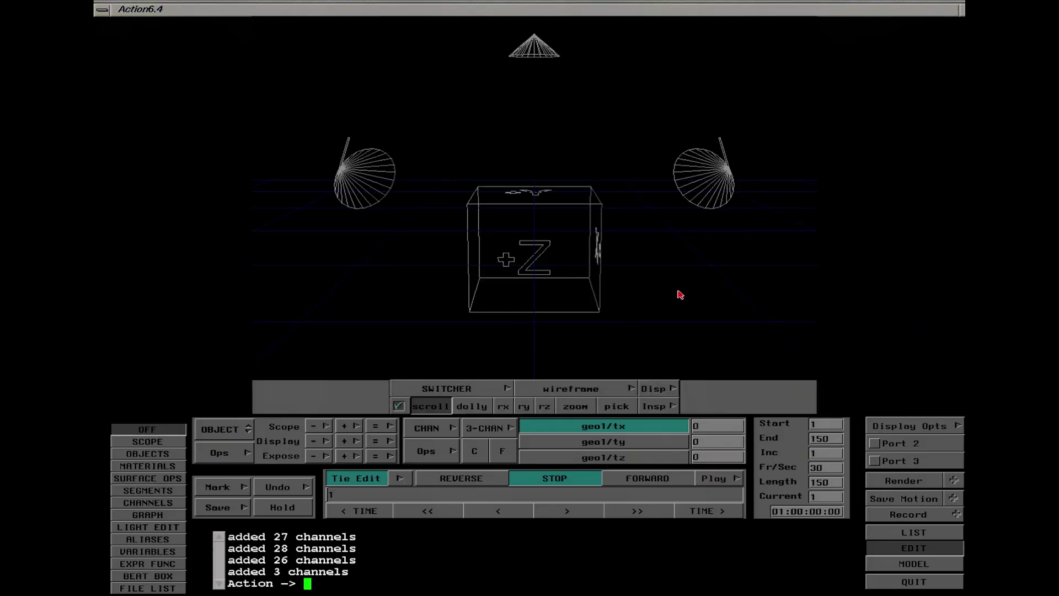
Try the smooth color display mode, settle on gouraud color for the viewport and render the current frame
click(588, 386)
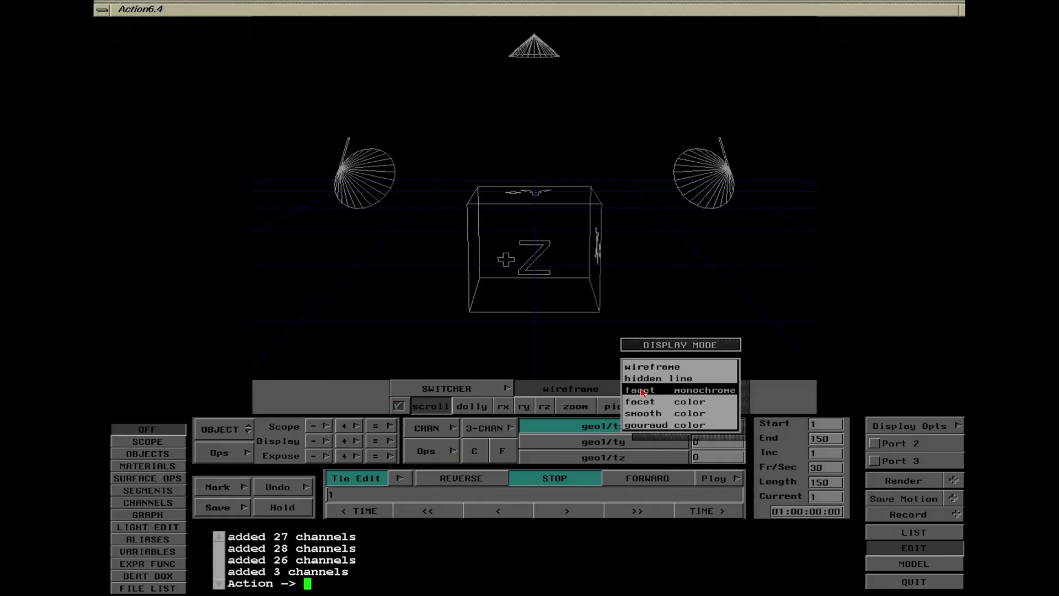
click(657, 416)
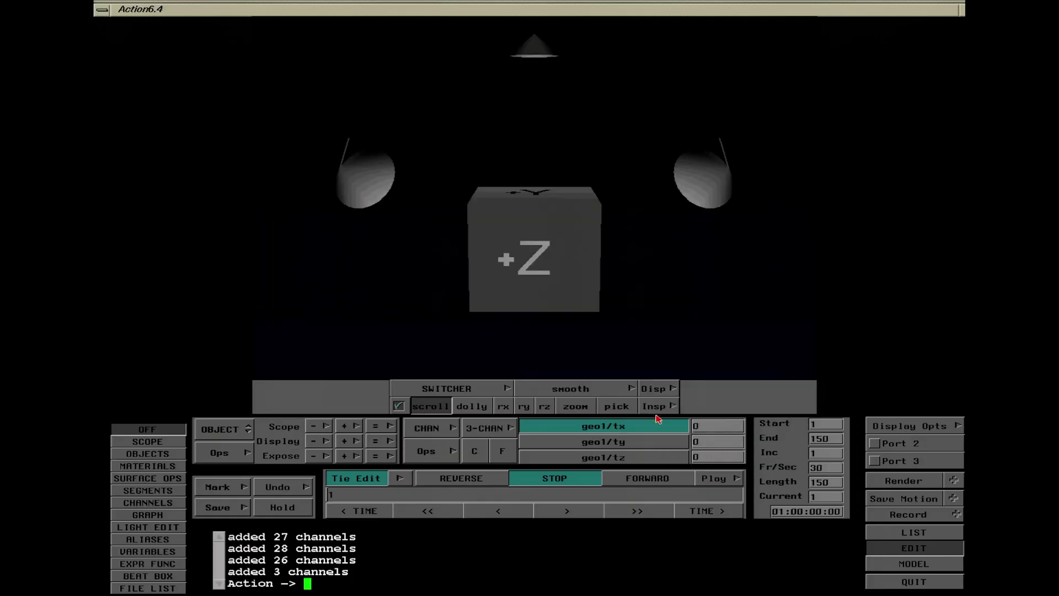
click(601, 392)
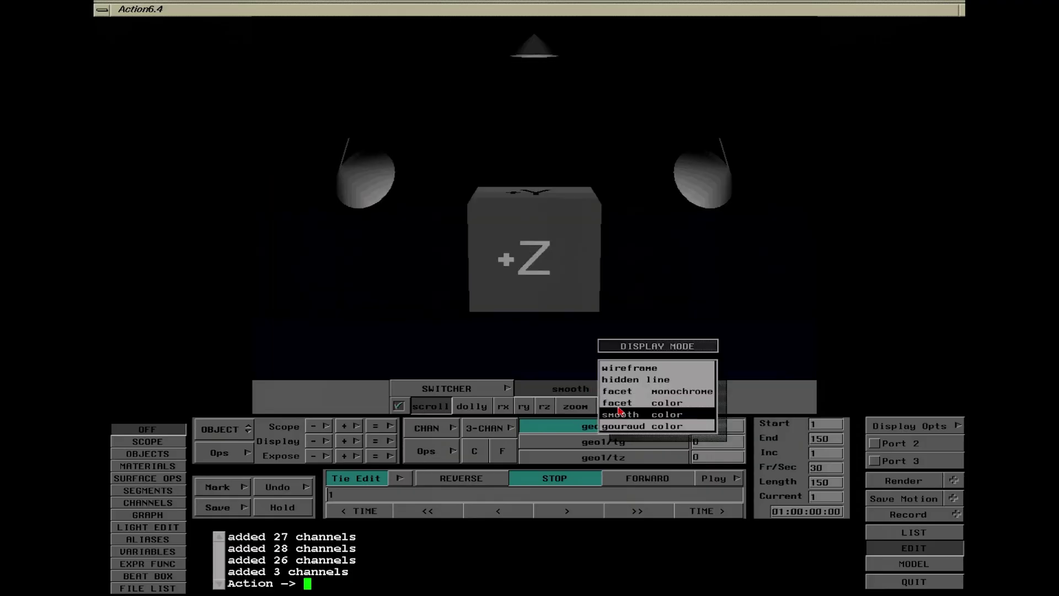
click(646, 431)
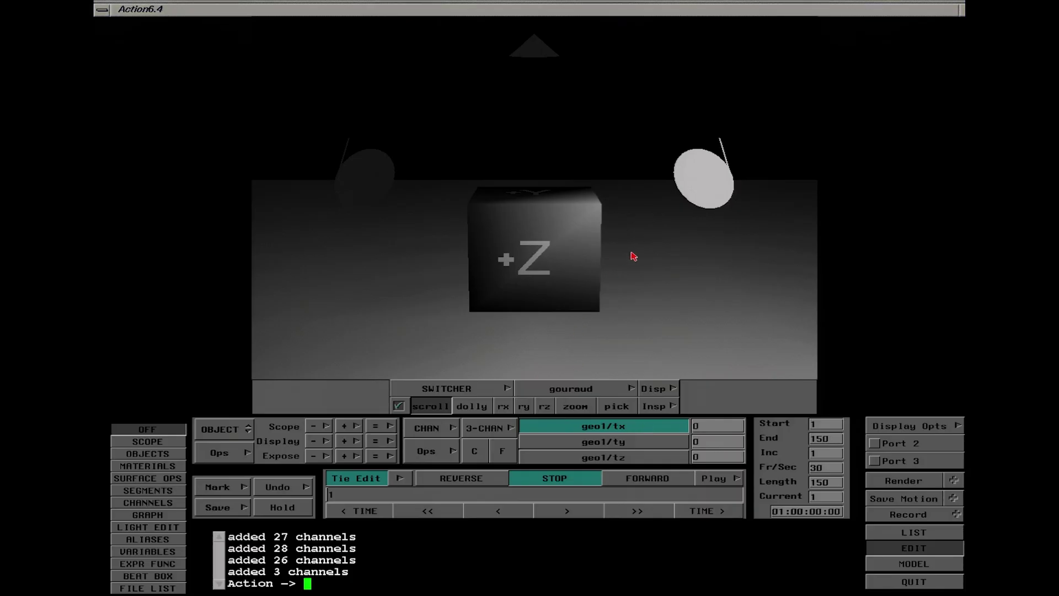
click(918, 481)
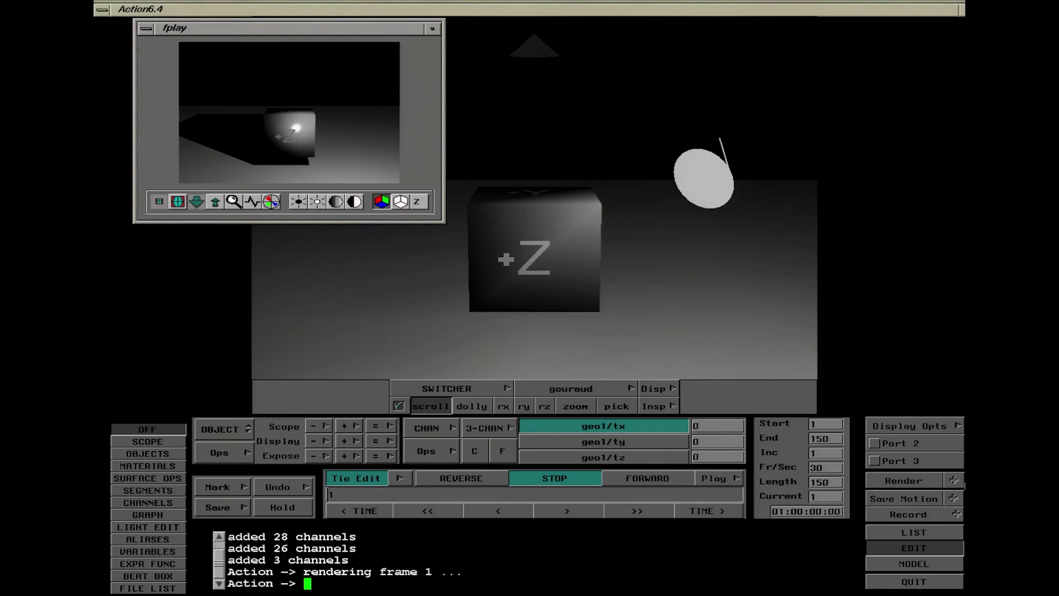
Set the render resolution to 640 by 480 in the render options and save the changes to the RENDER alias
click(954, 483)
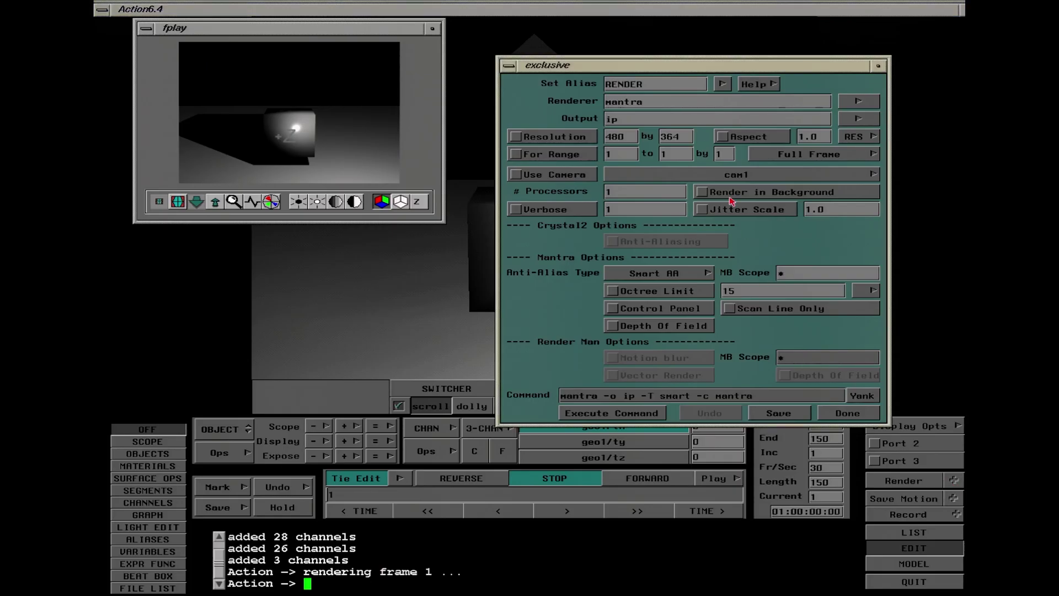
drag(630, 137, 610, 139)
text(640)
key(Return)
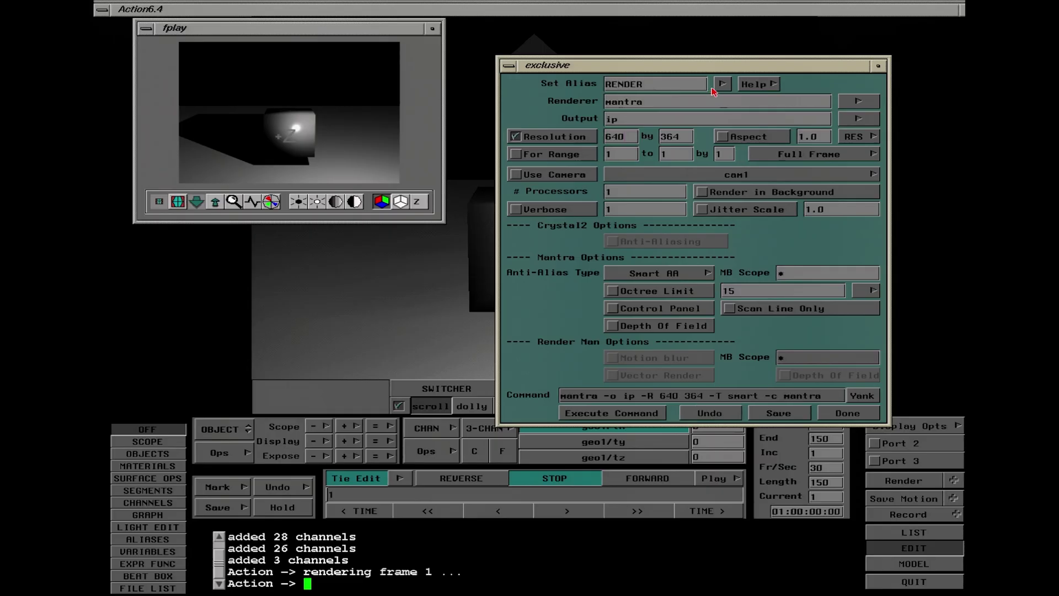
drag(687, 138, 657, 143)
text(480)
click(856, 410)
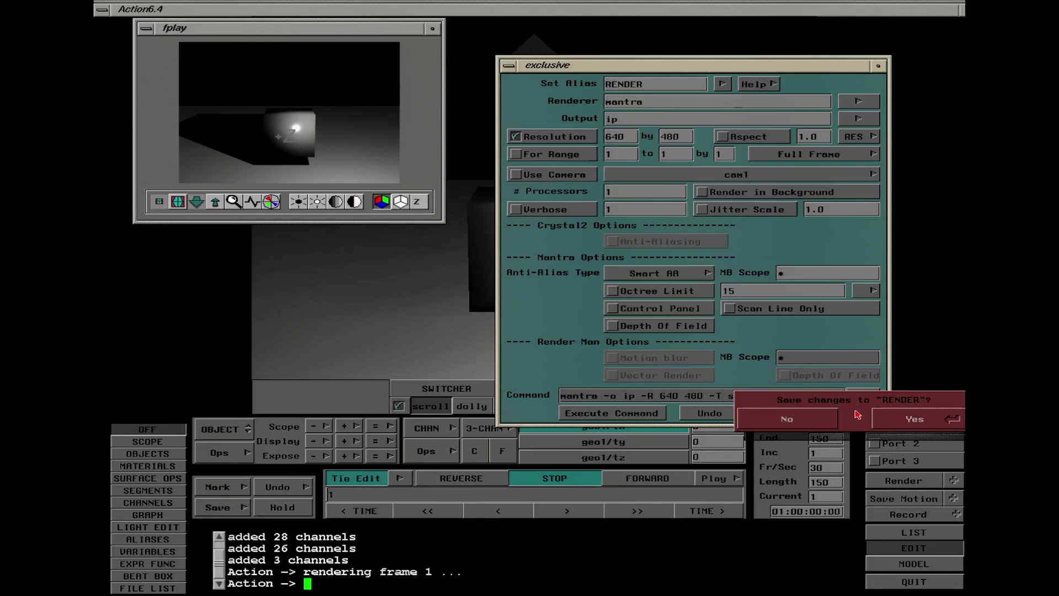
click(894, 419)
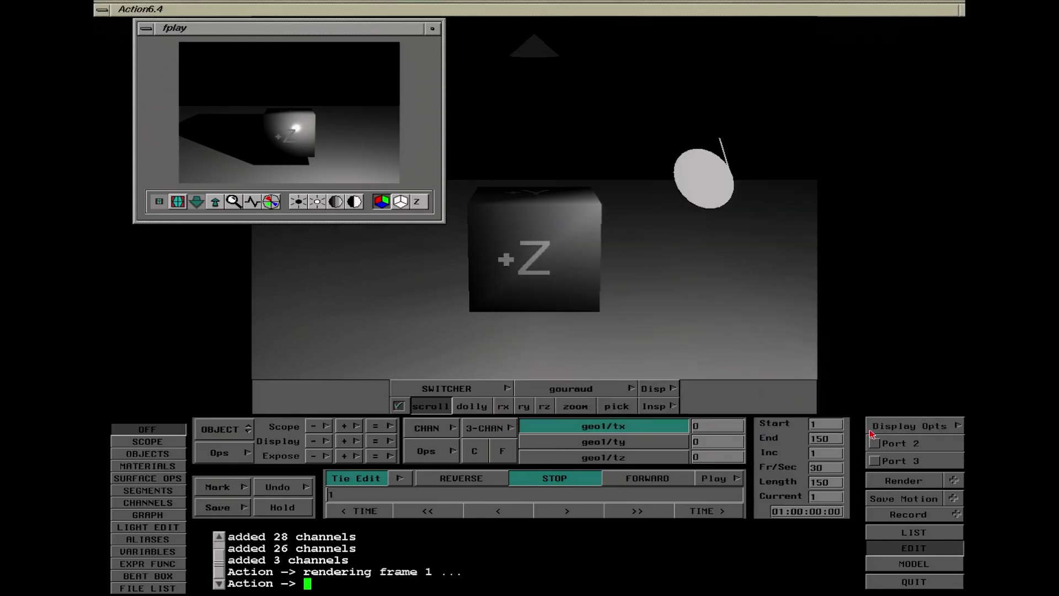
Render the current frame at the new resolution and quit both fplay image windows
click(900, 481)
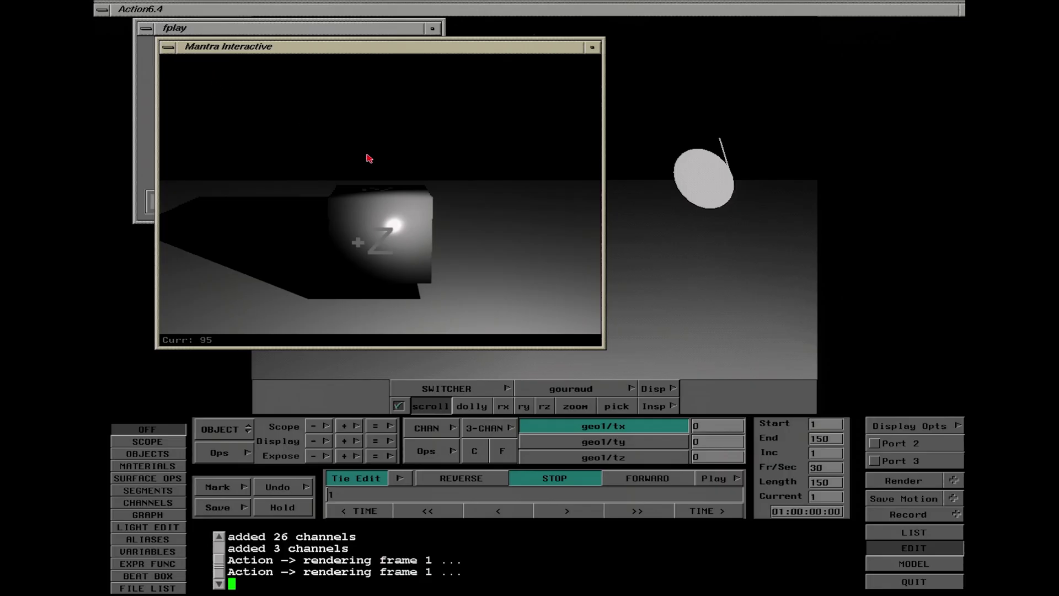
click(168, 47)
click(180, 154)
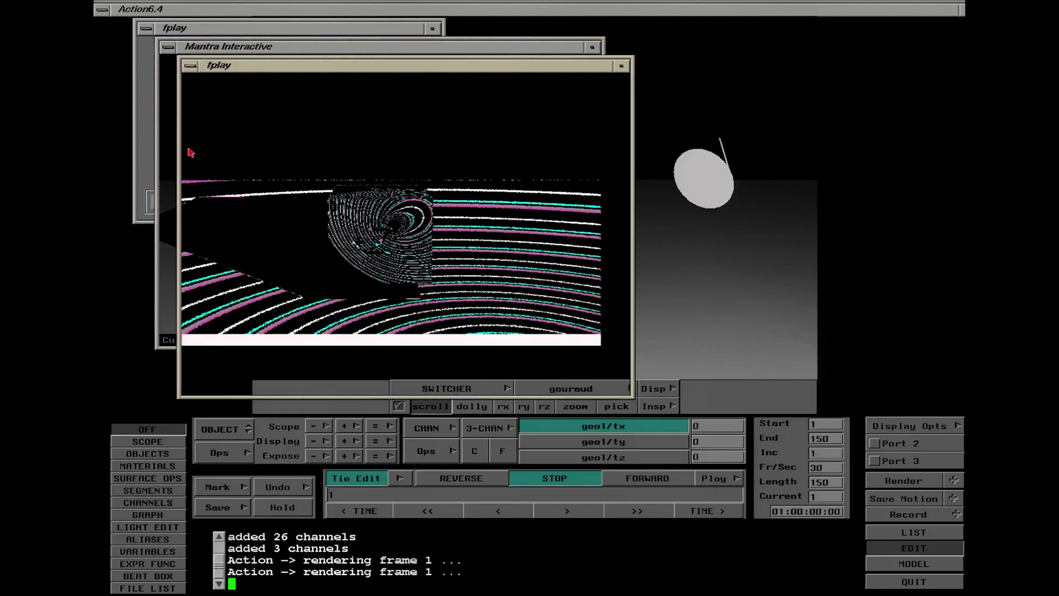
click(194, 66)
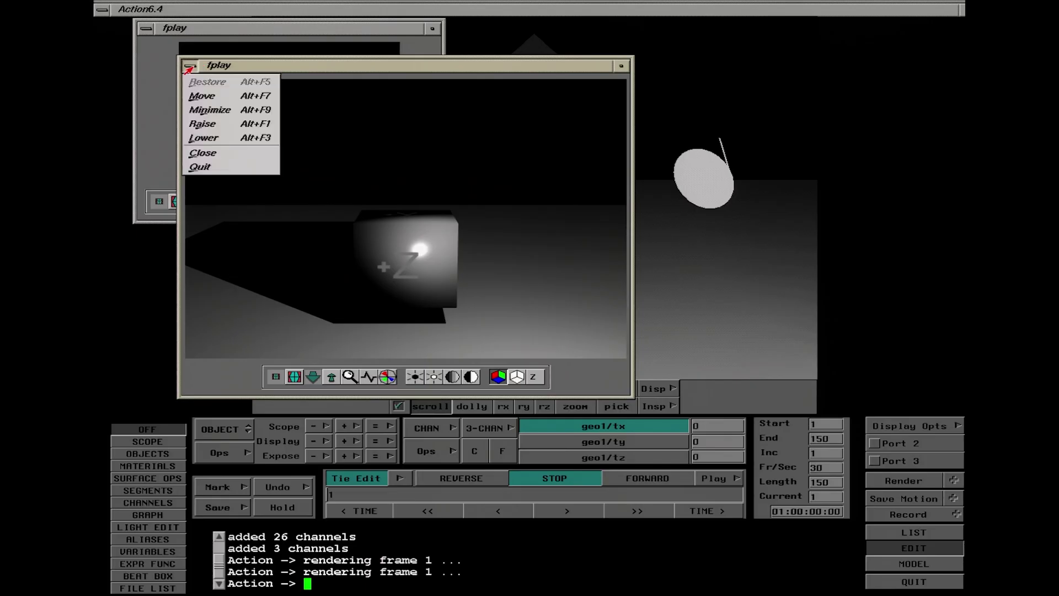
click(198, 165)
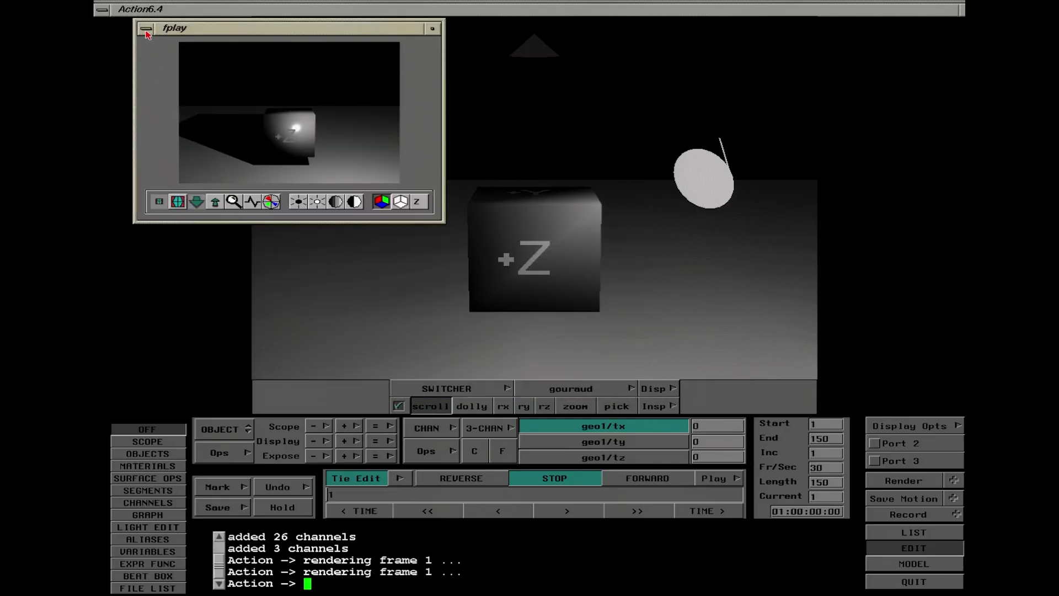
click(146, 29)
click(156, 130)
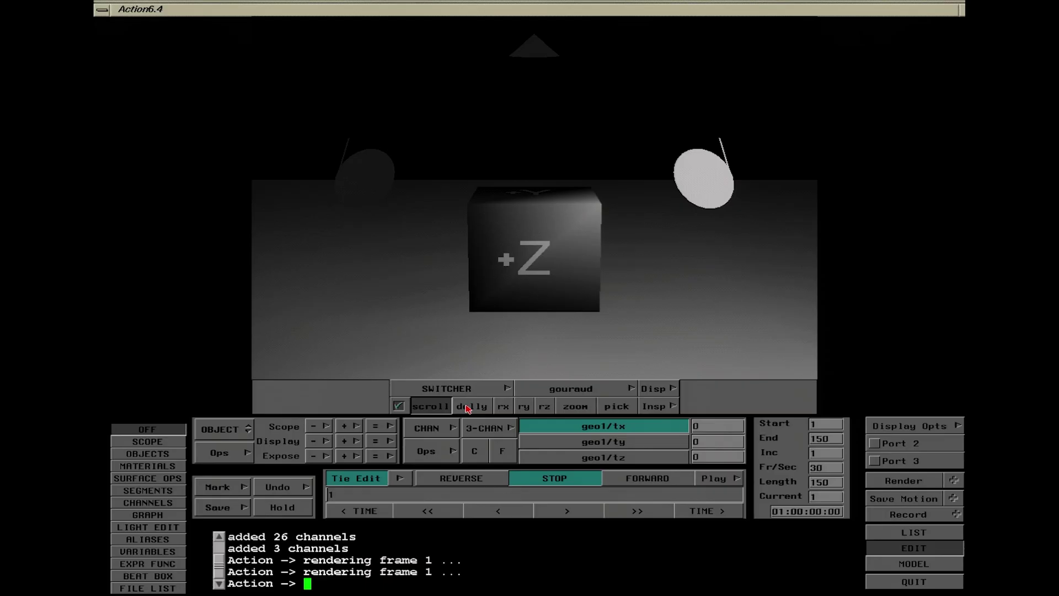
Rotate the view about Y and scroll it so both the +Z and +X faces of the cube are shown
drag(497, 328, 381, 334)
click(524, 407)
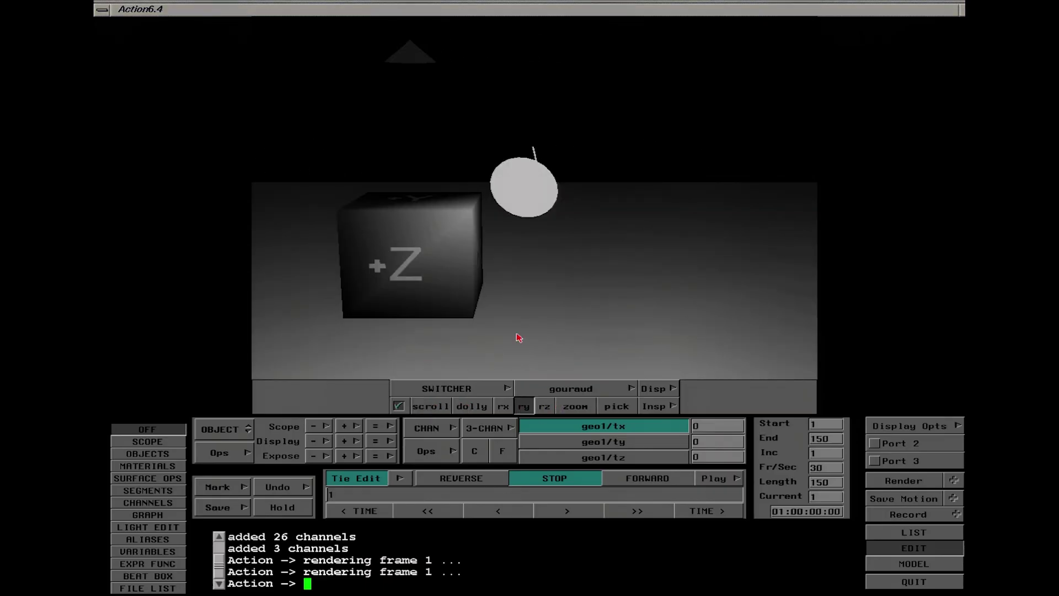
mouse_move(516, 338)
mouse_down()
mouse_move(528, 311)
mouse_move(406, 314)
mouse_move(466, 398)
mouse_up()
click(439, 408)
mouse_move(487, 352)
mouse_down()
mouse_move(373, 317)
mouse_move(309, 330)
mouse_up()
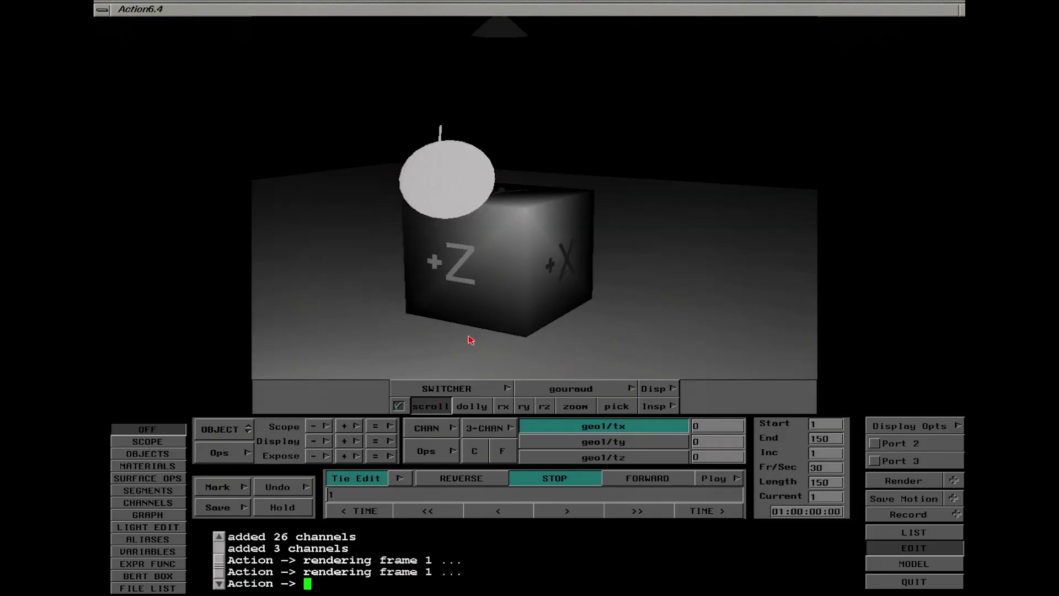
Render the current frame from the rotated view, move the fplay image window clear of the controls and quit it
click(916, 478)
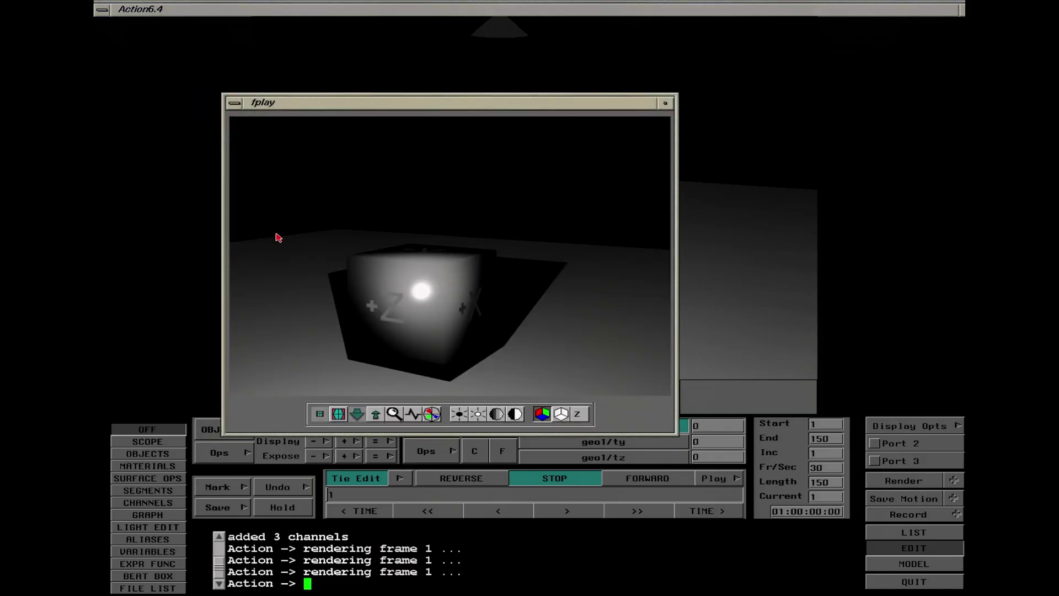
drag(386, 104, 442, 71)
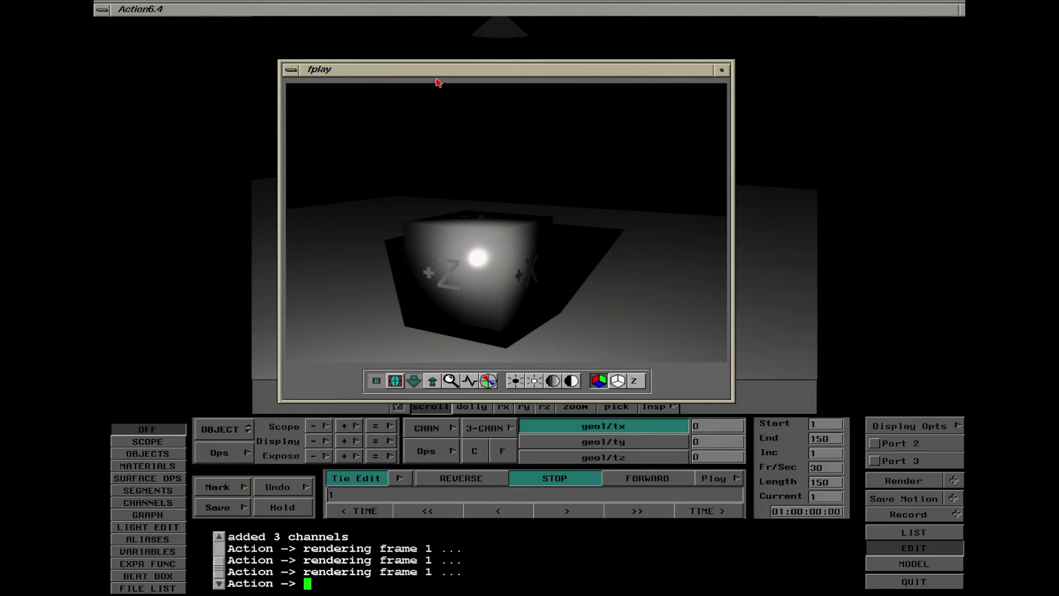
click(292, 70)
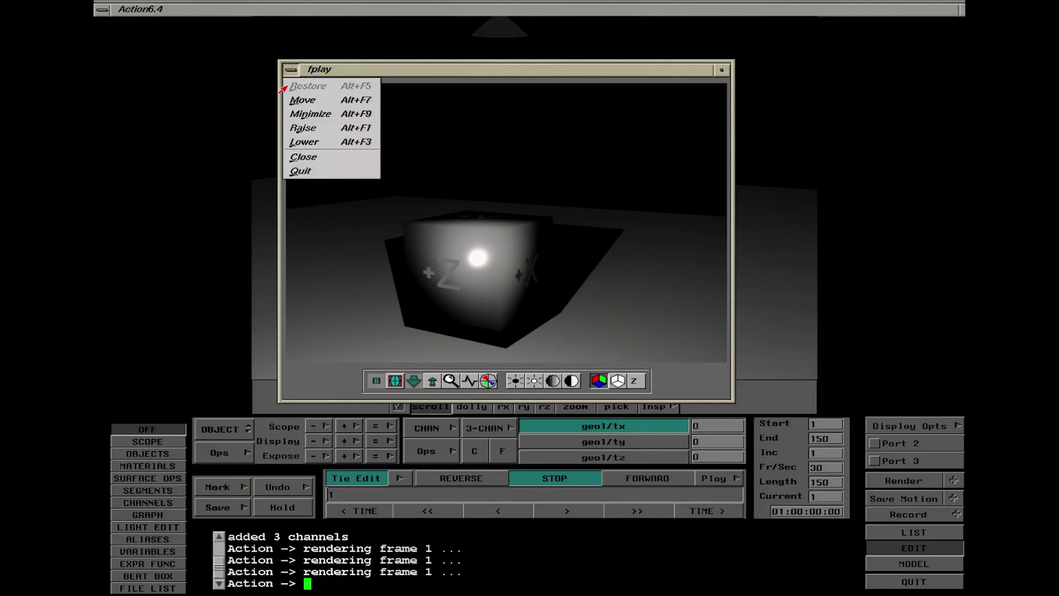
click(301, 171)
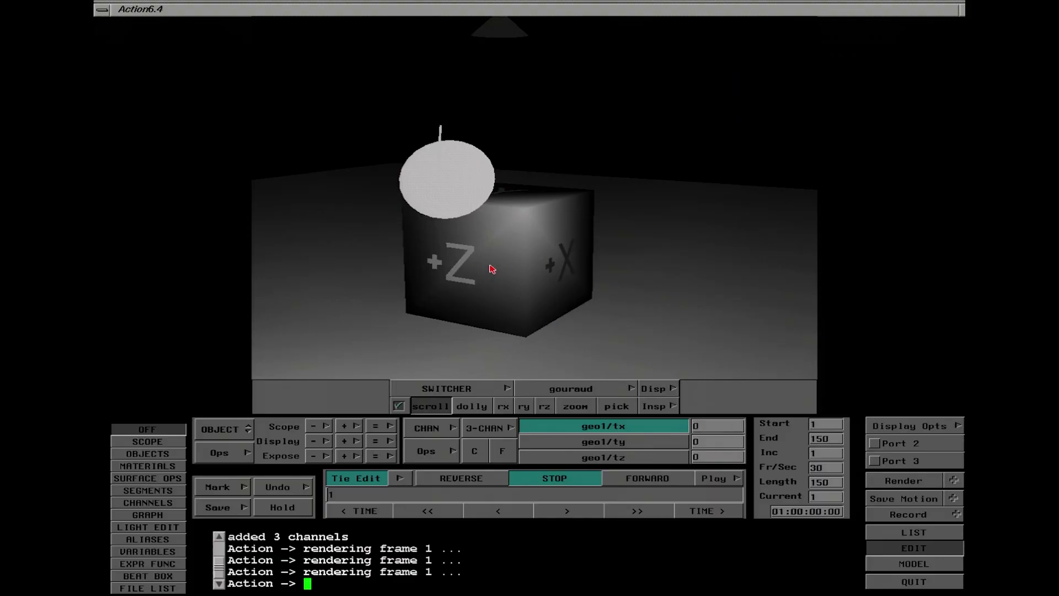
Browse the Objects and Materials editors and examine the Scope list of objects and channels
click(154, 453)
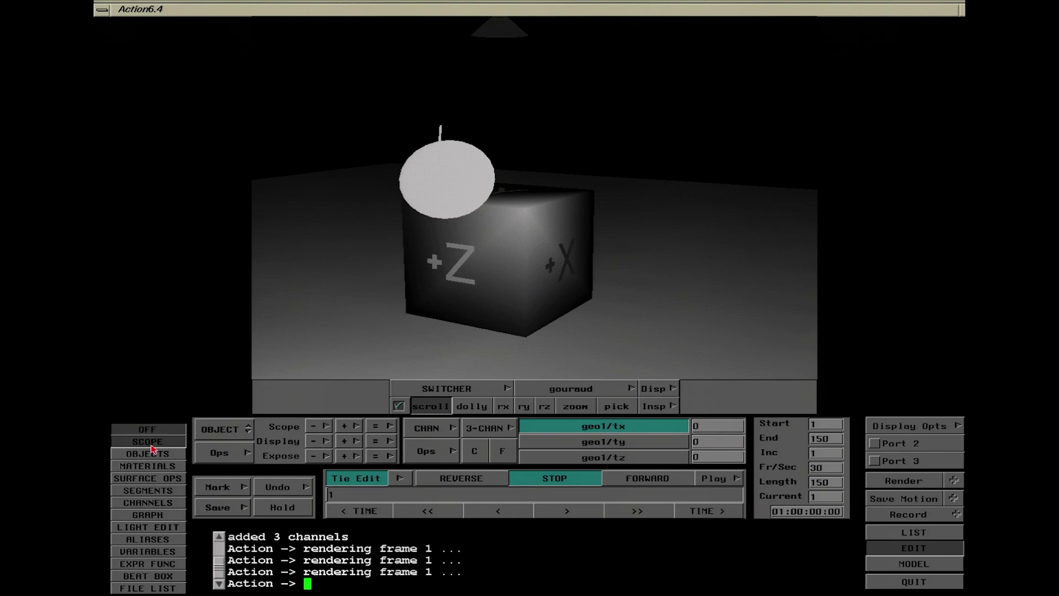
click(155, 466)
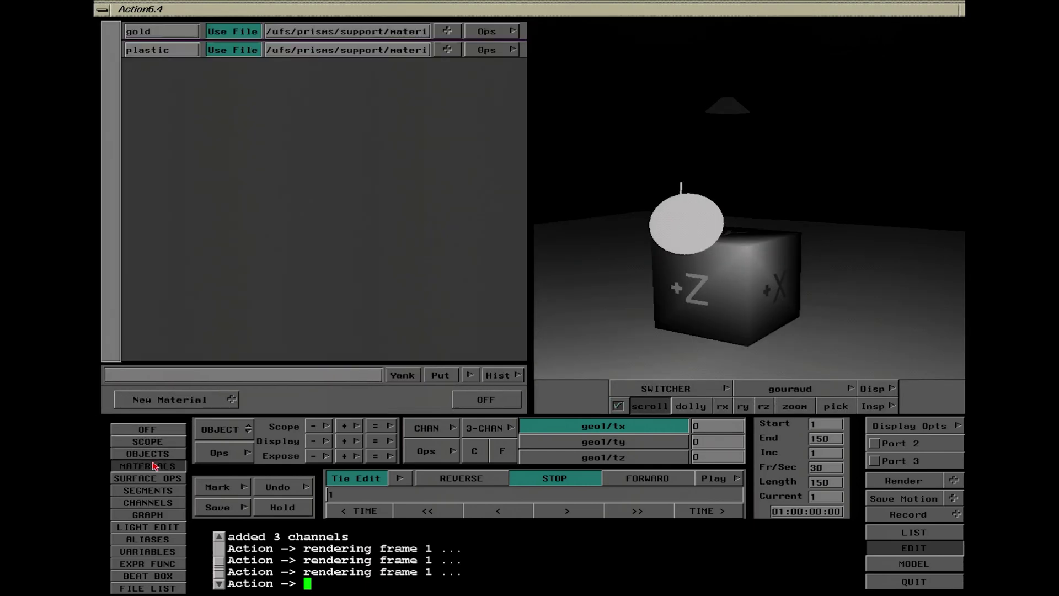
click(148, 445)
click(147, 454)
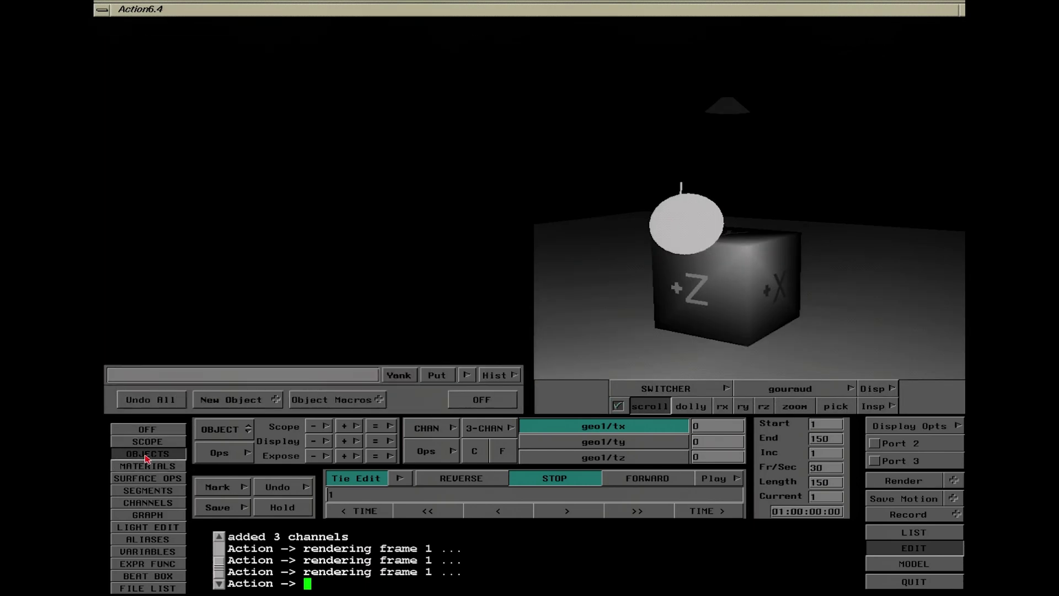
click(154, 466)
click(155, 445)
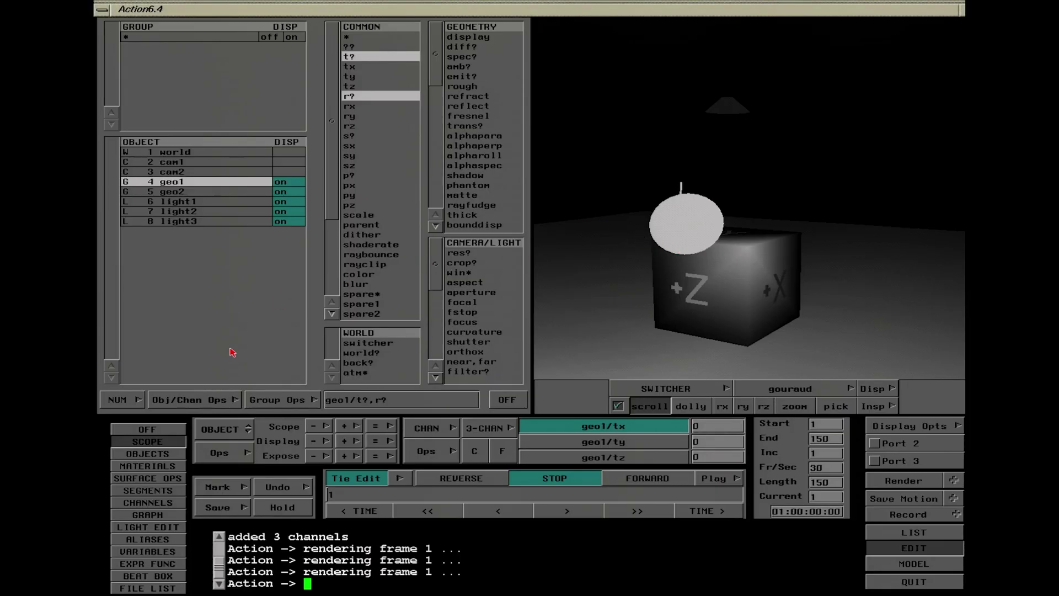
Examine geo1's object settings, surface operations, segments and channels, and turn the editor display off
click(160, 457)
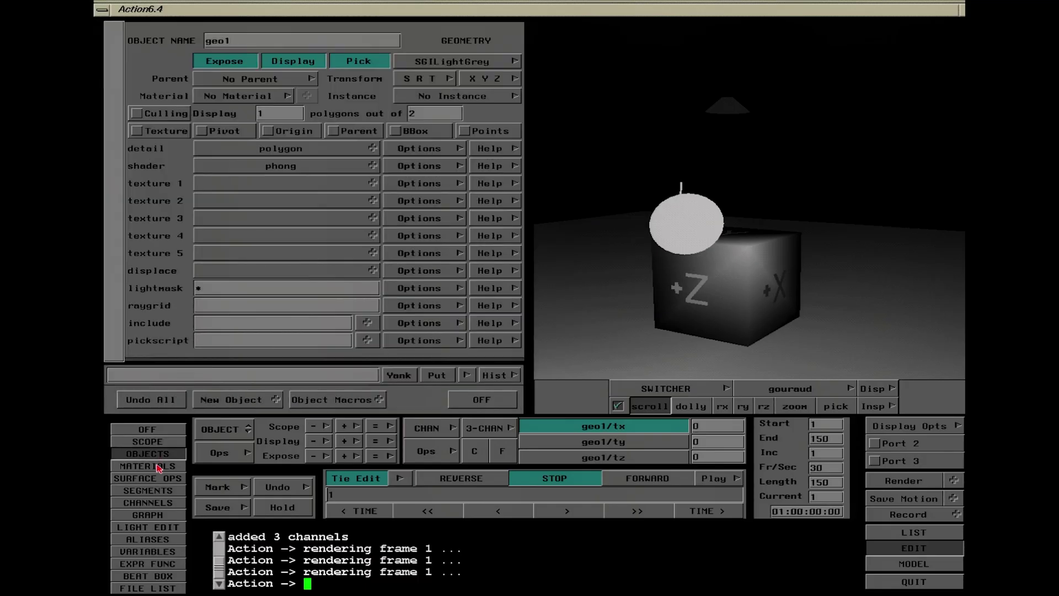
click(159, 468)
click(160, 480)
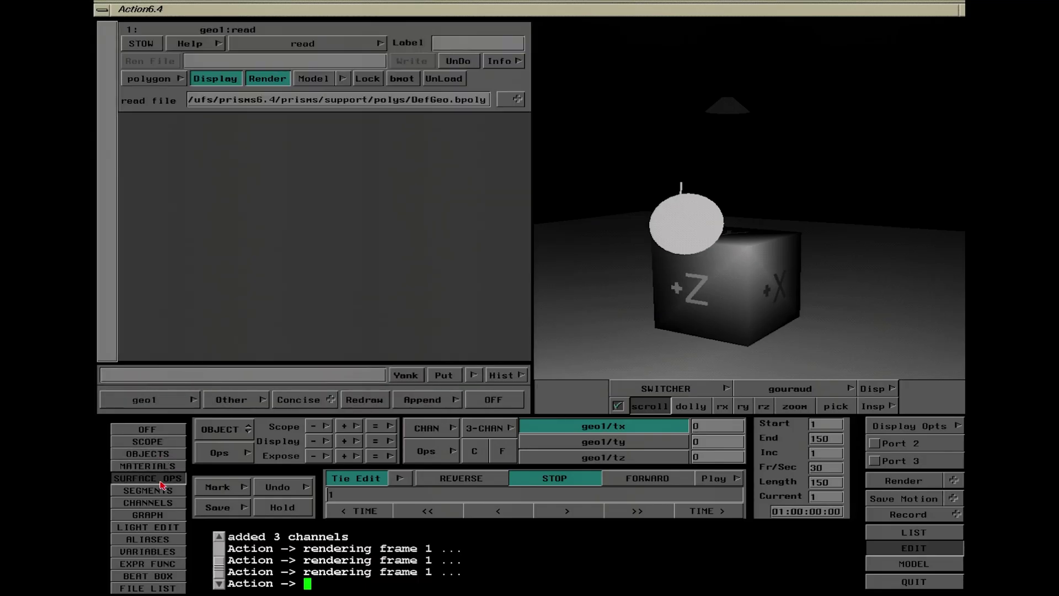
click(158, 492)
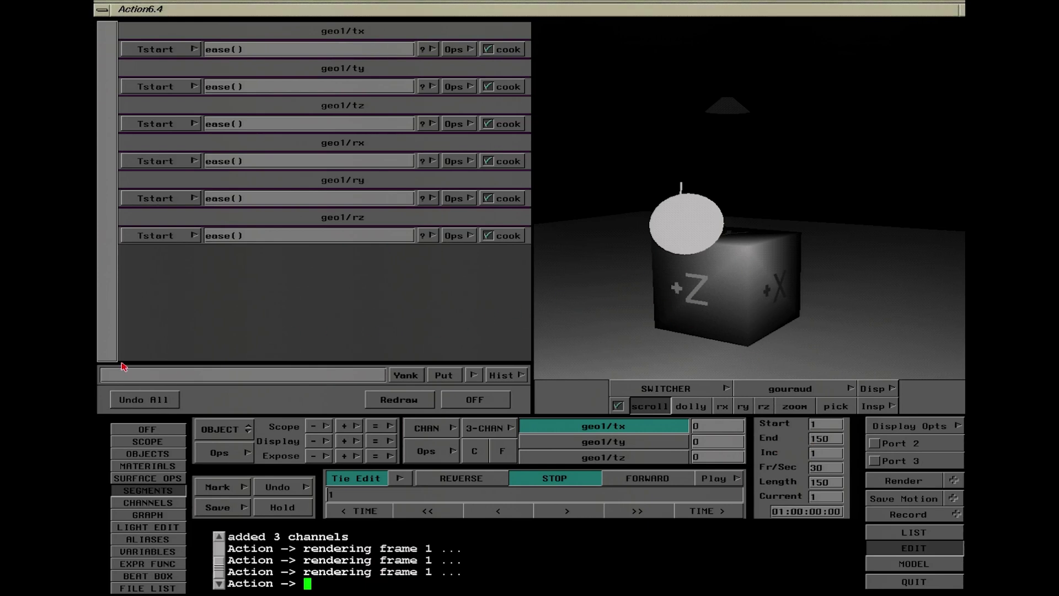
click(152, 504)
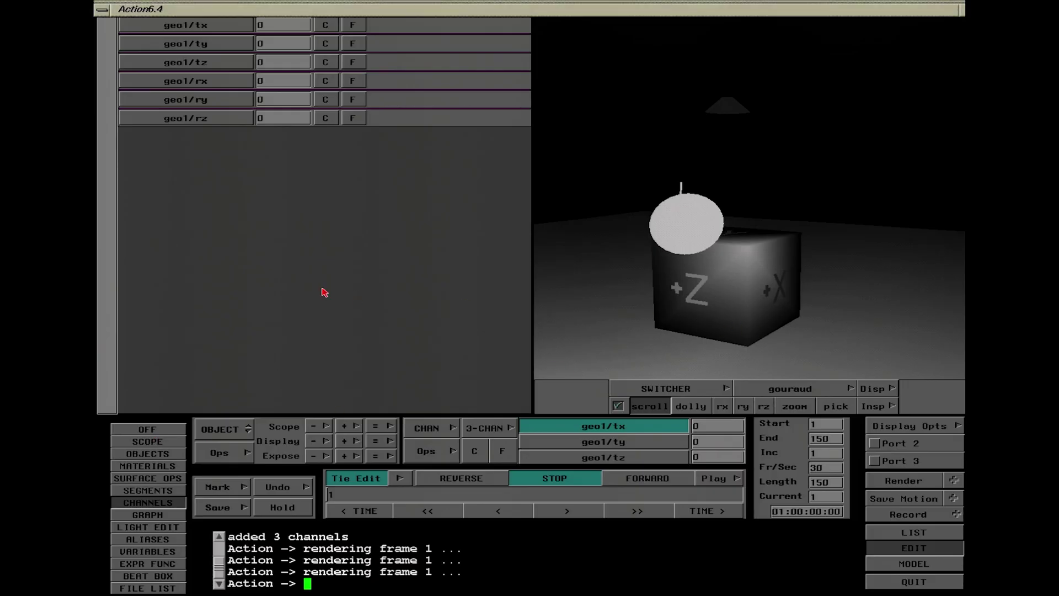
click(155, 431)
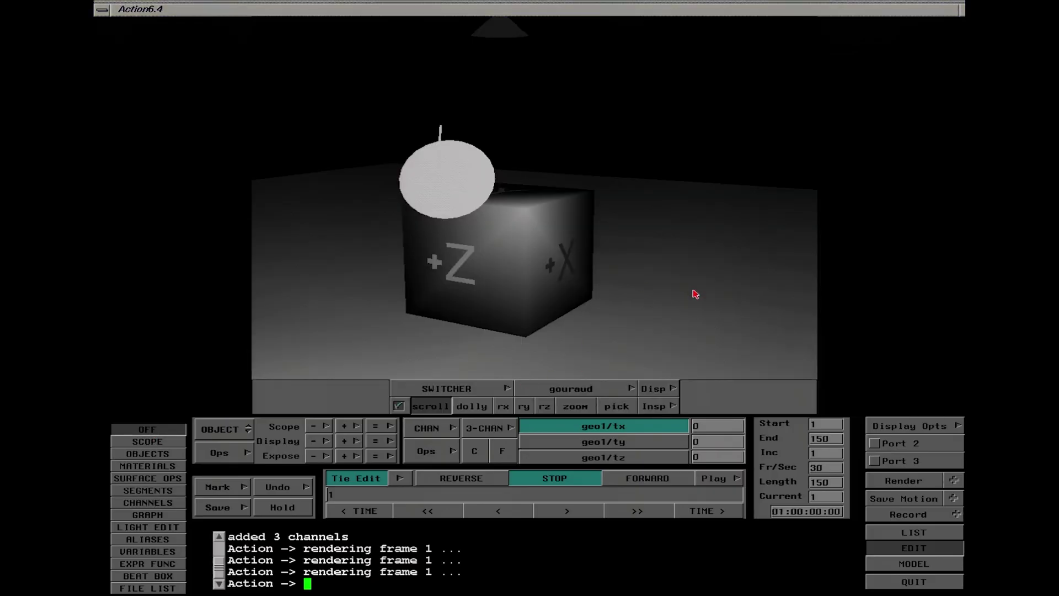
Try the facet monochrome display mode and switch the viewport to wireframe
click(553, 391)
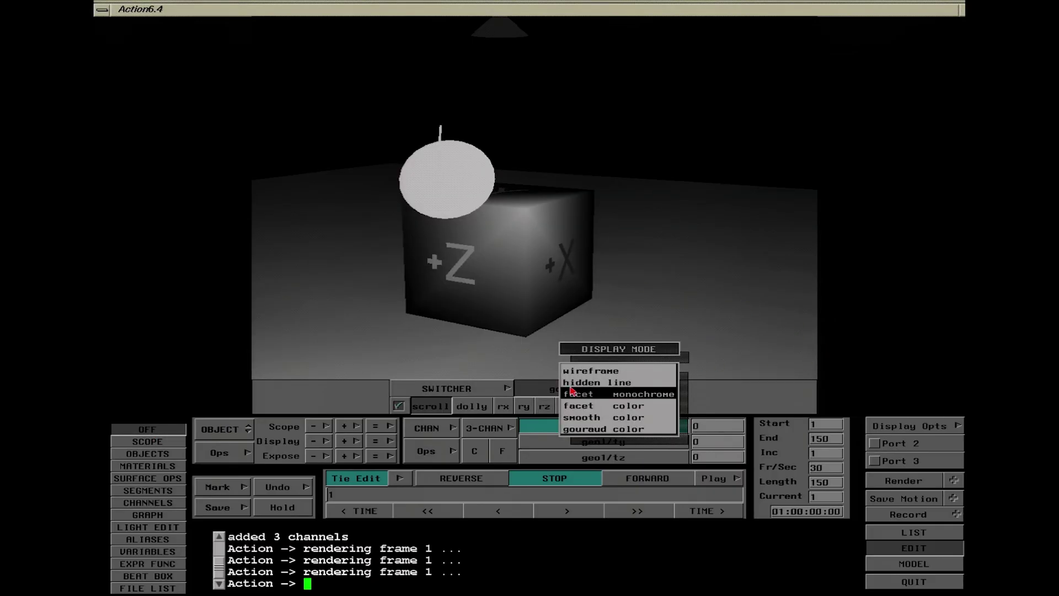
click(598, 395)
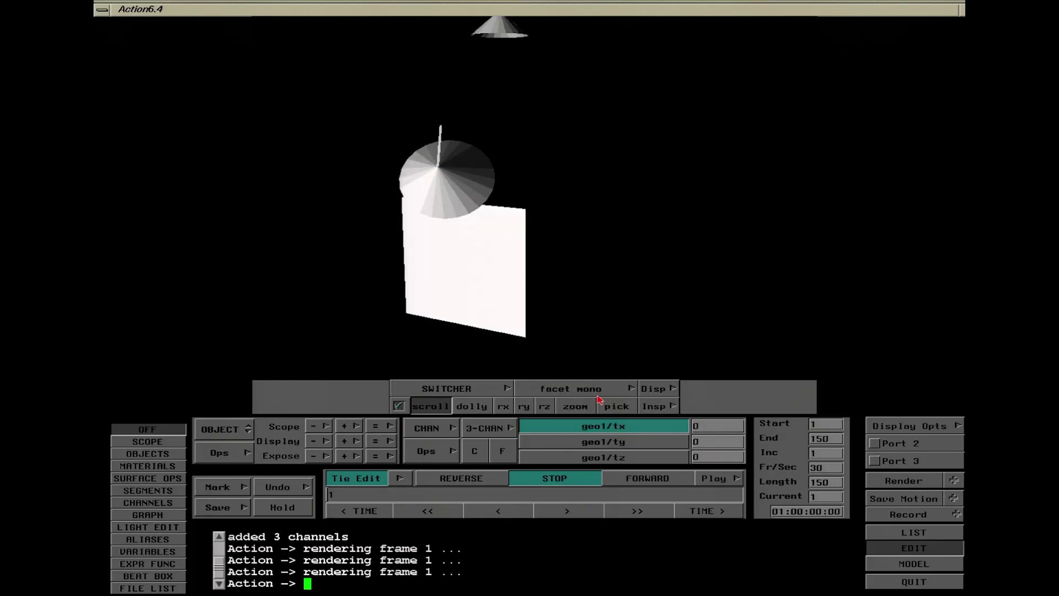
click(600, 389)
click(610, 366)
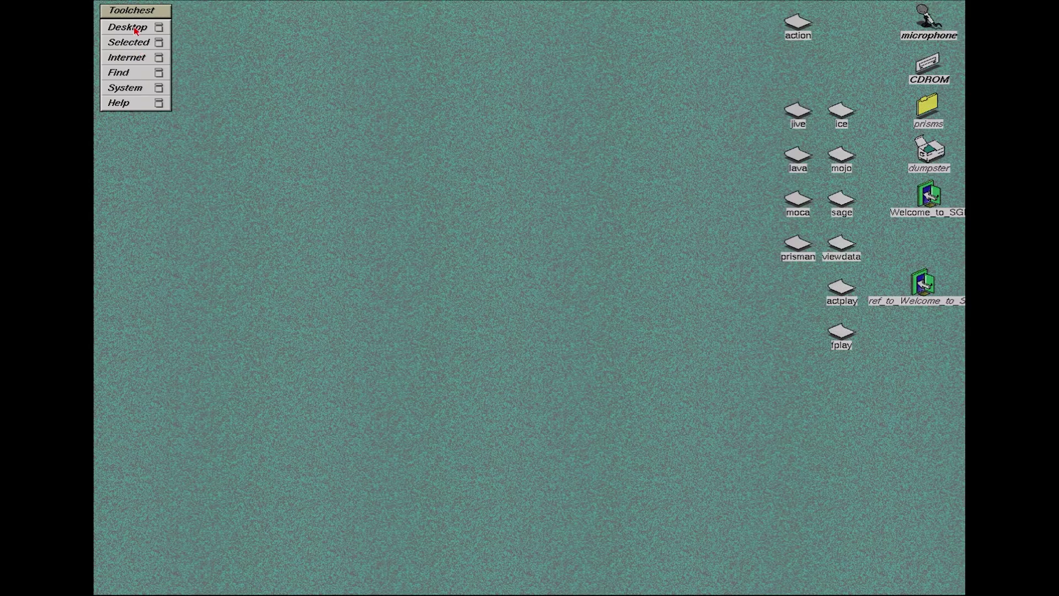
Log out of the current desktop session and confirm the logout
click(132, 28)
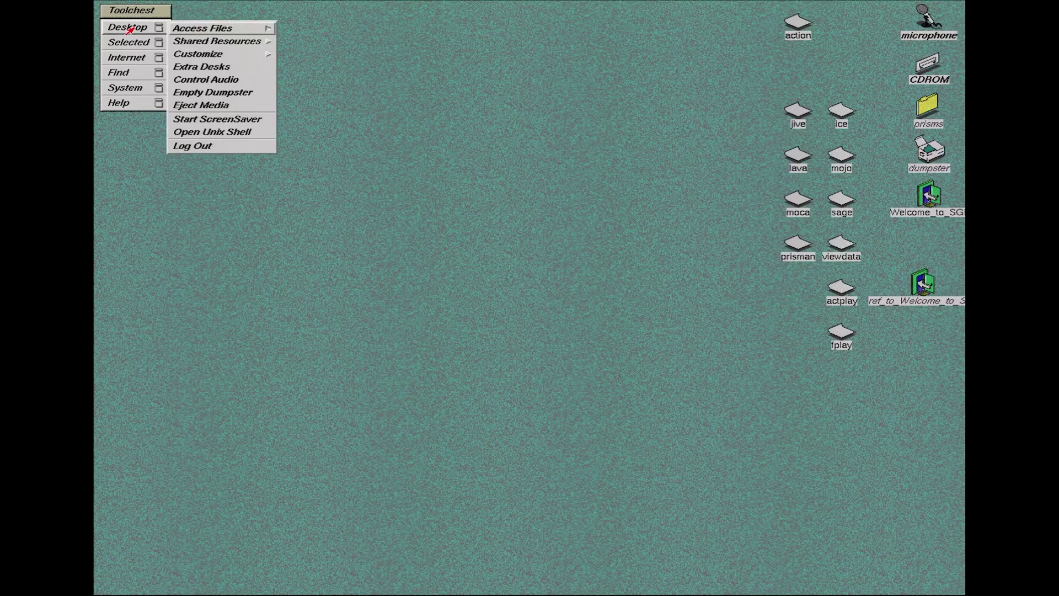
click(202, 146)
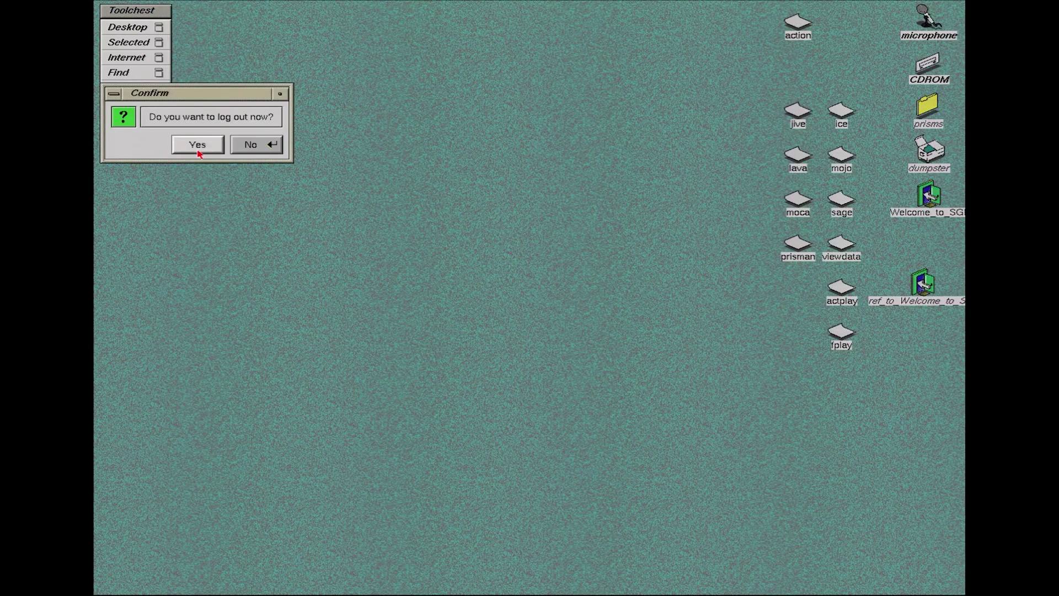
click(198, 145)
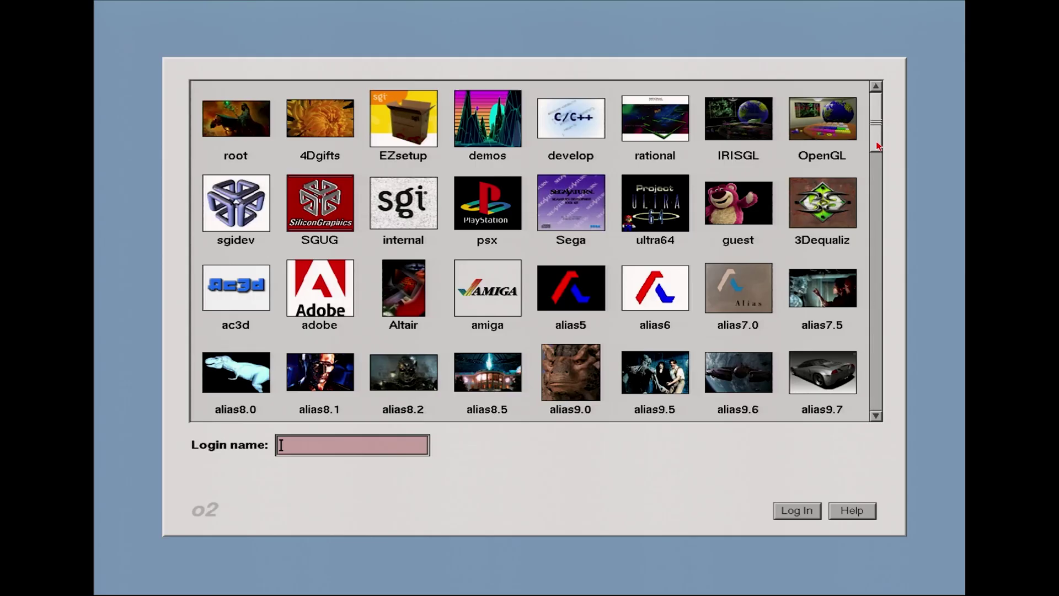
Find the houdini4.1 account among the login icons and log in to it
drag(877, 135, 887, 191)
drag(889, 203, 880, 260)
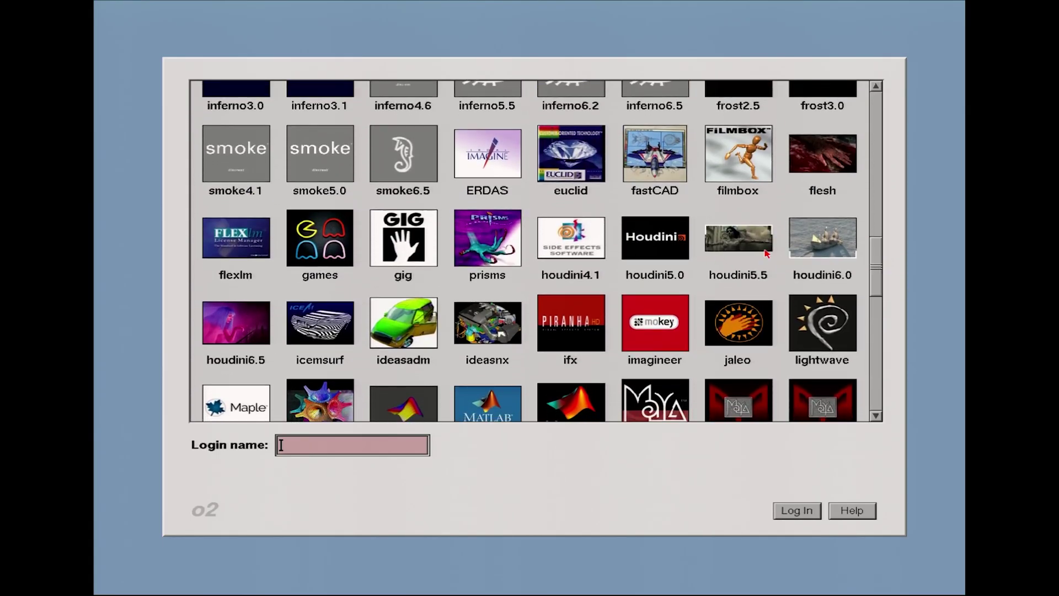
drag(878, 257, 878, 267)
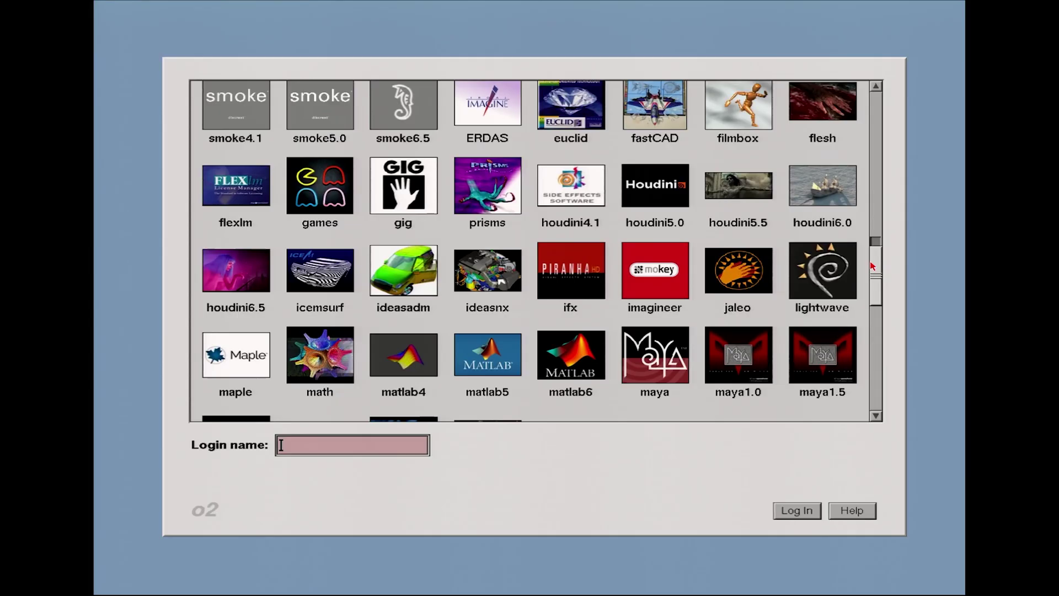
click(574, 207)
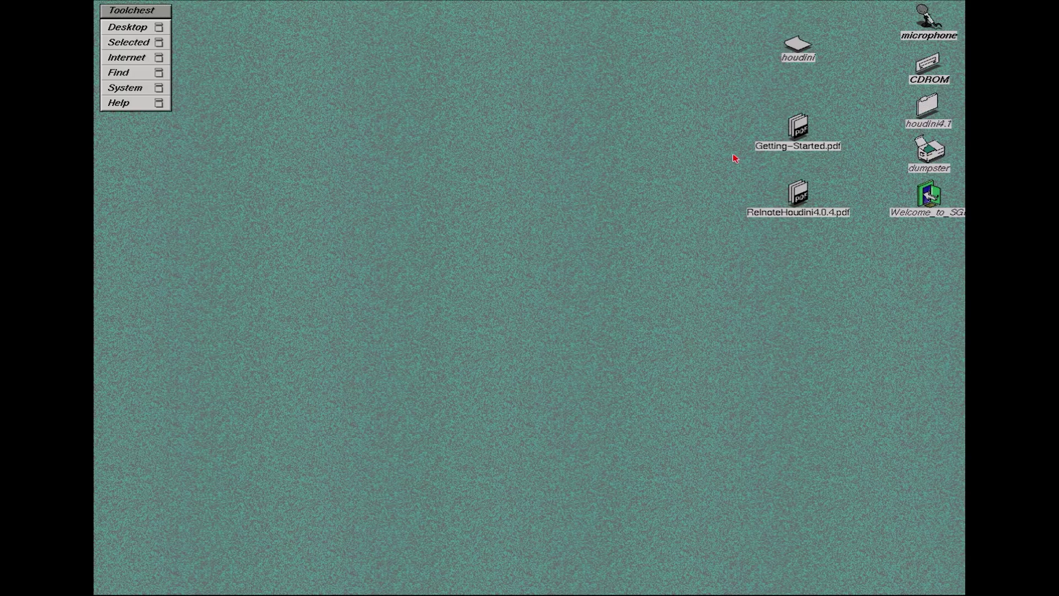
Launch Houdini and switch the upper Outputs pane to Objects to show the default logo scene
click(807, 57)
double_click(798, 50)
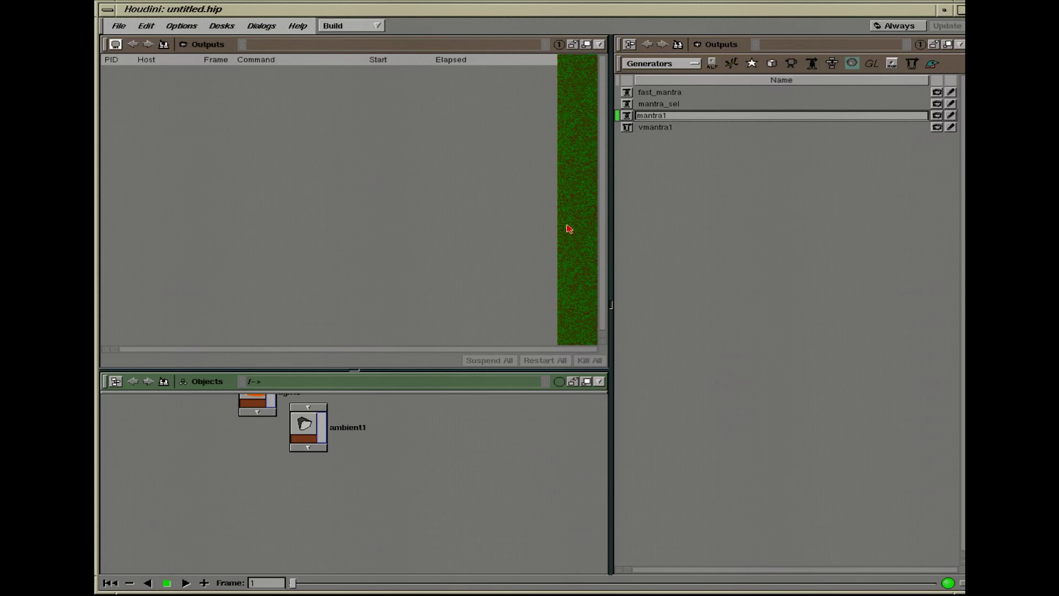
click(183, 44)
click(209, 57)
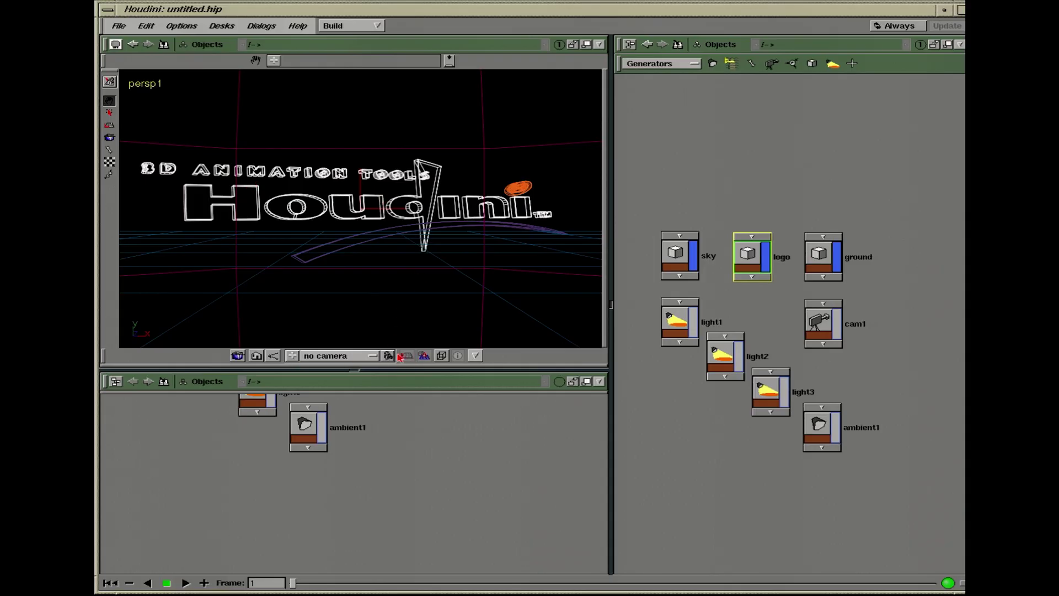
Set the viewport shading to Gouraud and tumble the view around the Houdini logo
click(442, 356)
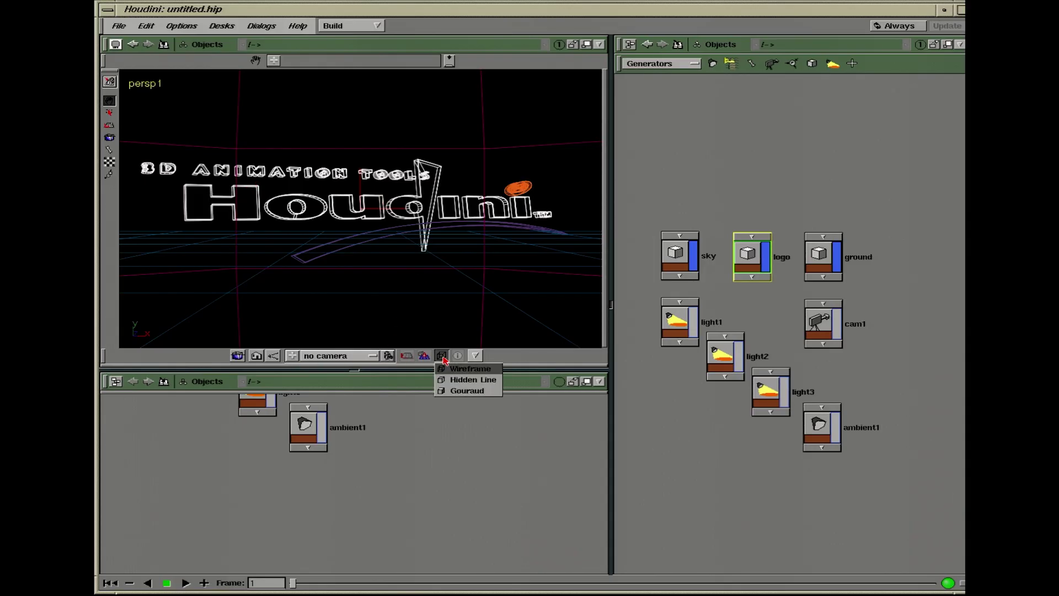
click(454, 391)
mouse_move(398, 277)
mouse_down()
mouse_move(287, 279)
mouse_move(275, 281)
mouse_move(293, 288)
mouse_move(284, 308)
mouse_move(267, 300)
mouse_move(326, 291)
mouse_move(343, 275)
mouse_move(310, 269)
mouse_move(326, 268)
mouse_up()
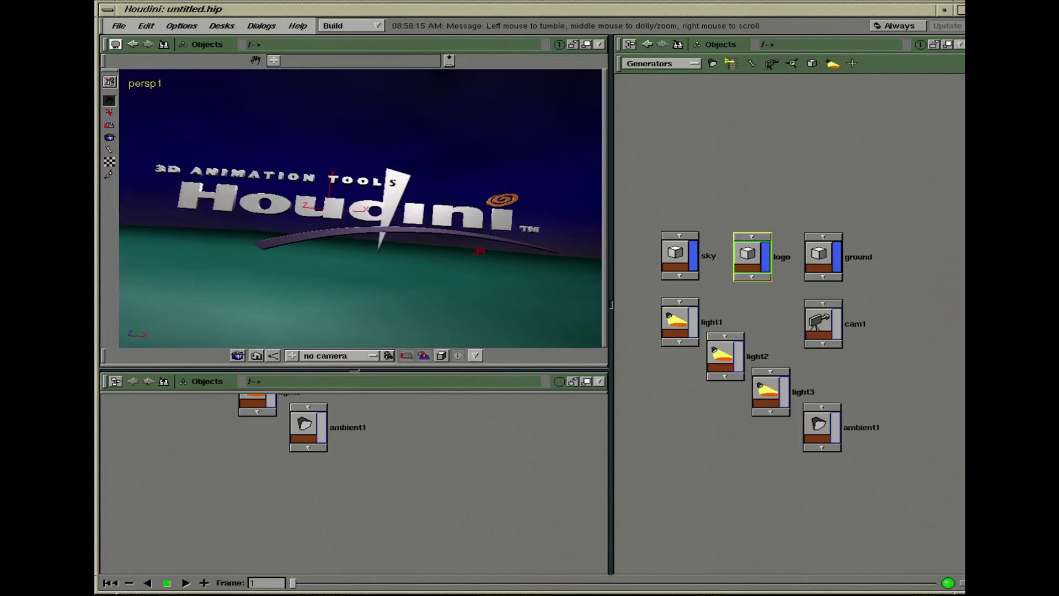
Deselect the logo node in the object network and open its parameters
mouse_move(815, 213)
middle_down()
mouse_move(815, 189)
mouse_move(803, 200)
mouse_move(809, 241)
mouse_move(800, 213)
middle_up()
click(800, 203)
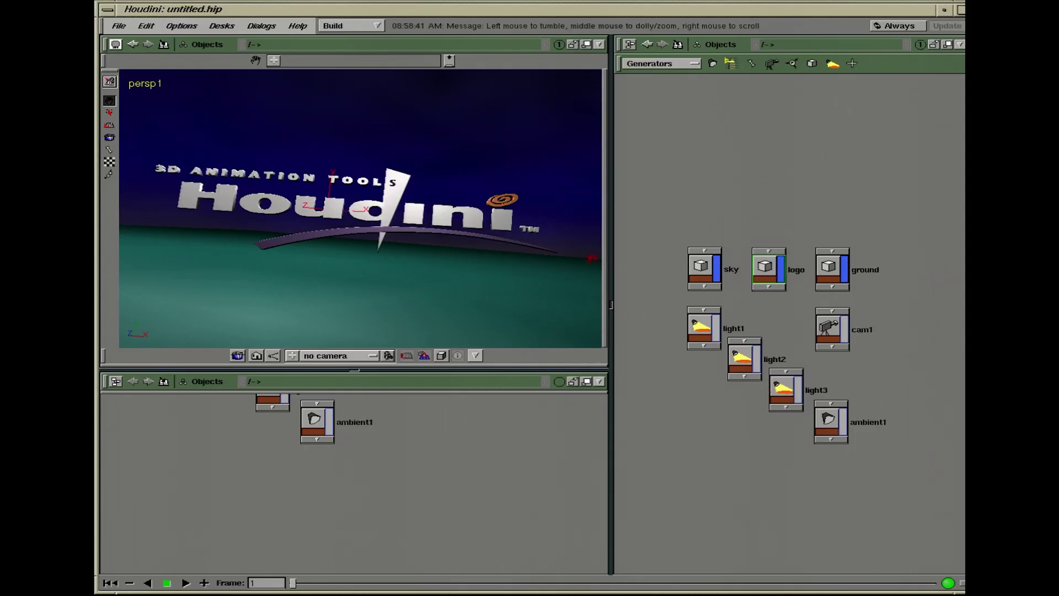
middle_drag(789, 179, 859, 161)
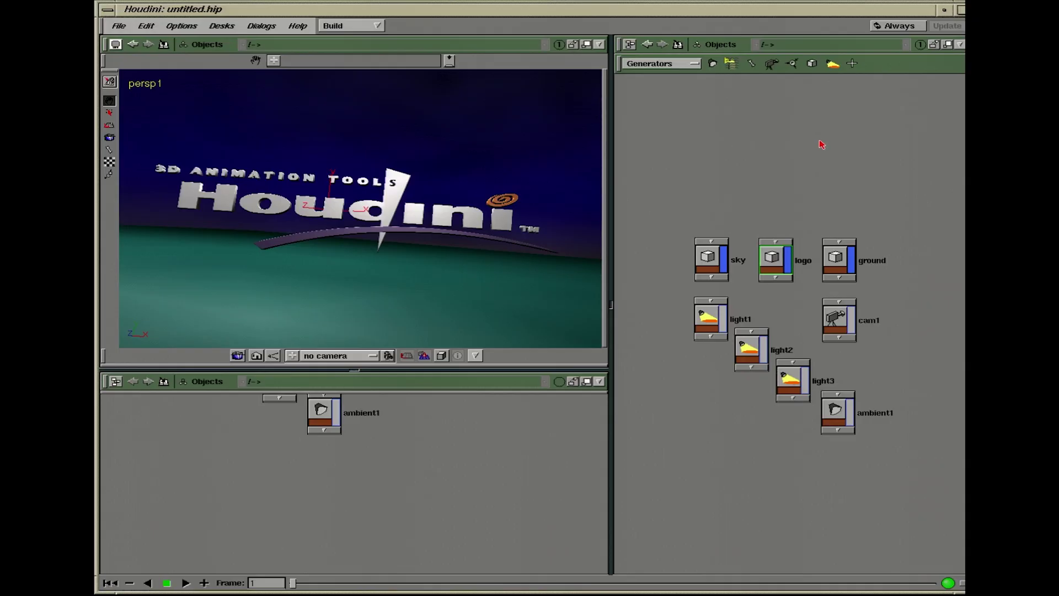
key(p)
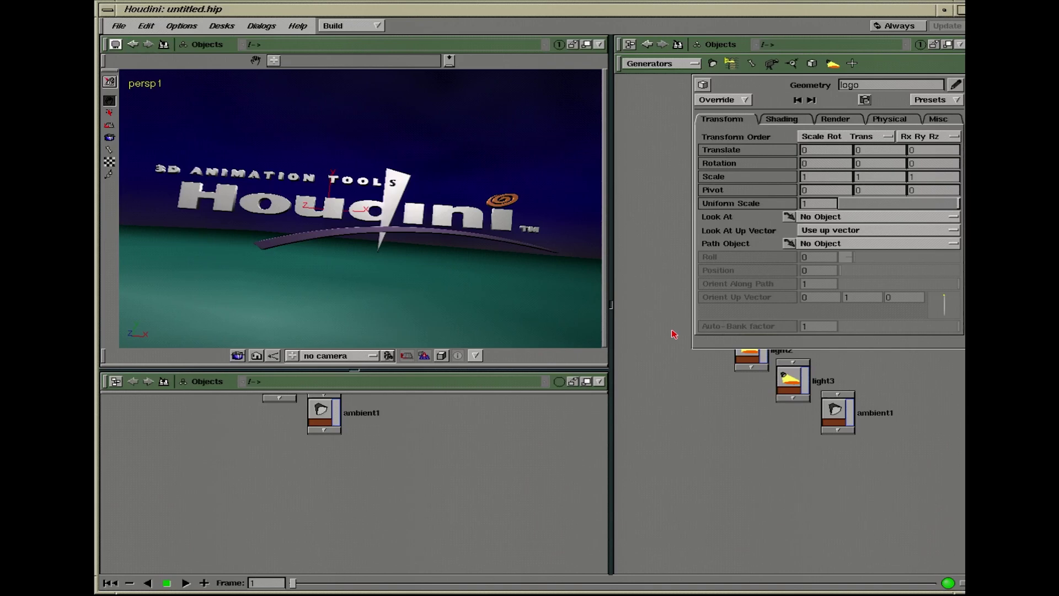
middle_drag(674, 334, 627, 466)
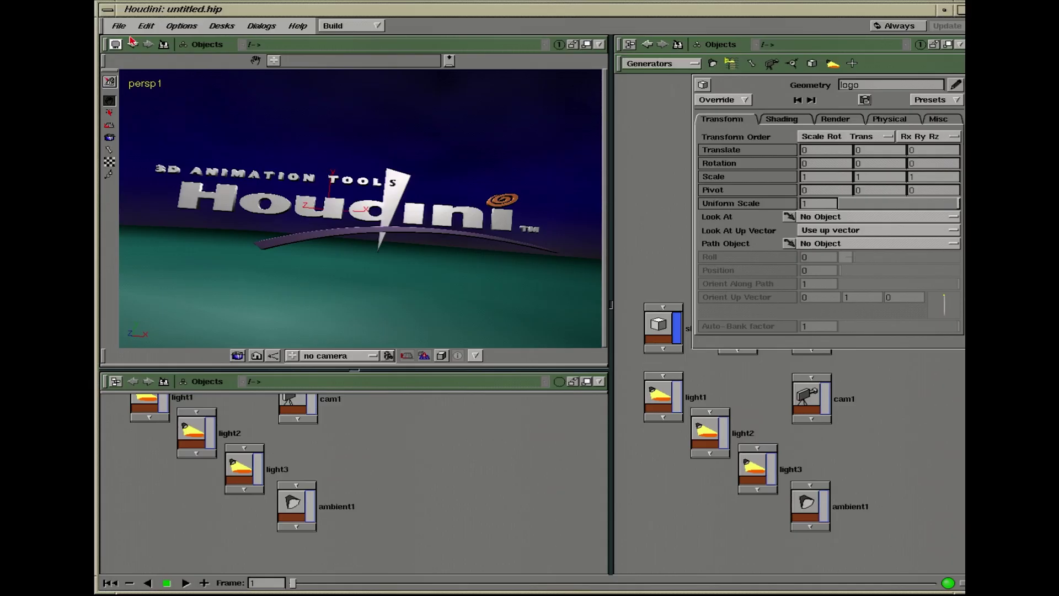
Quit Houdini and discard the changes to untitled.hip
click(103, 12)
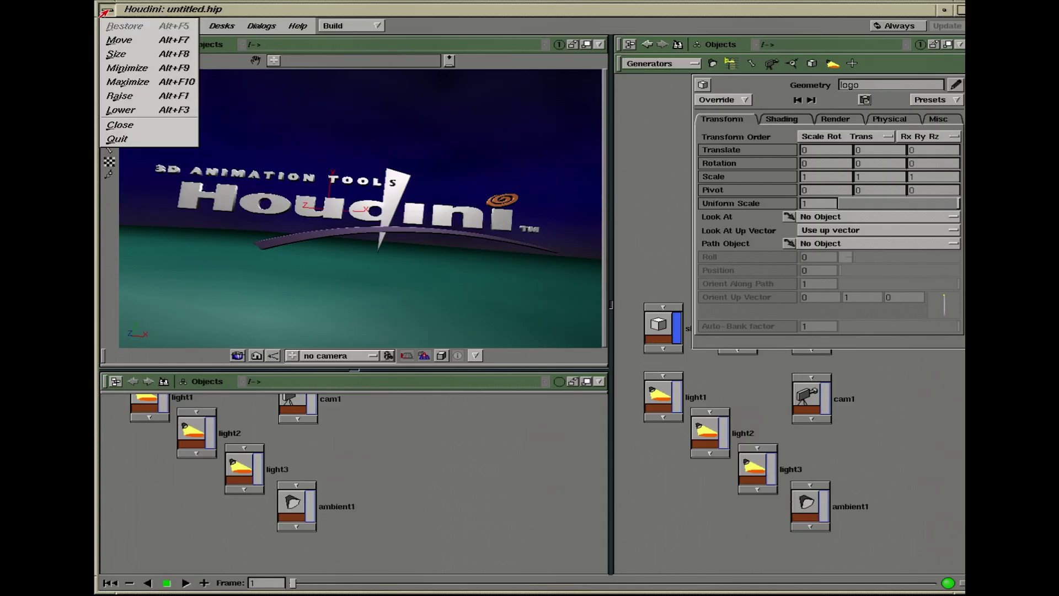
click(138, 141)
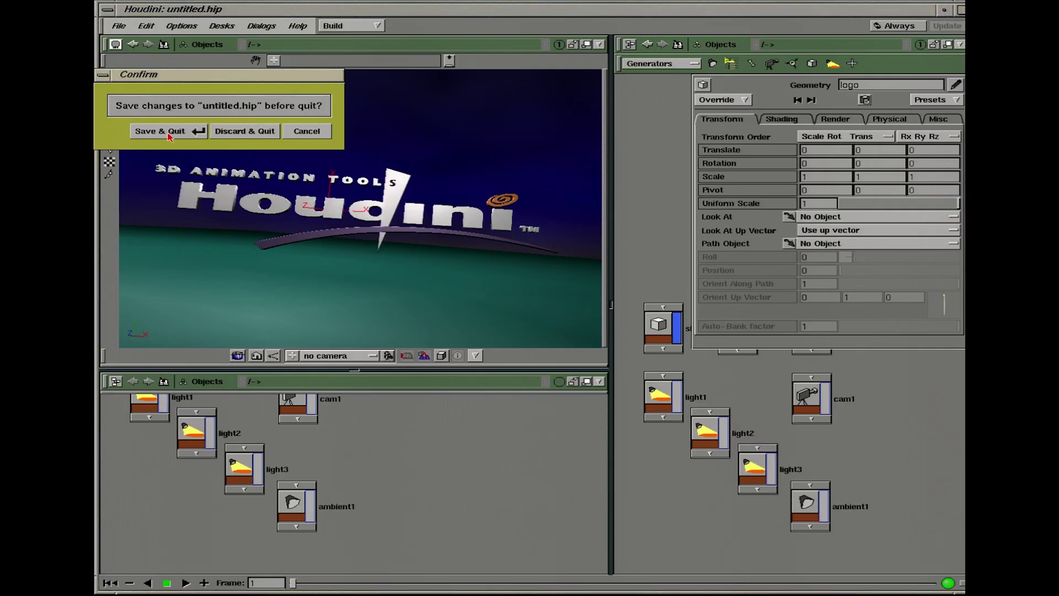
click(243, 131)
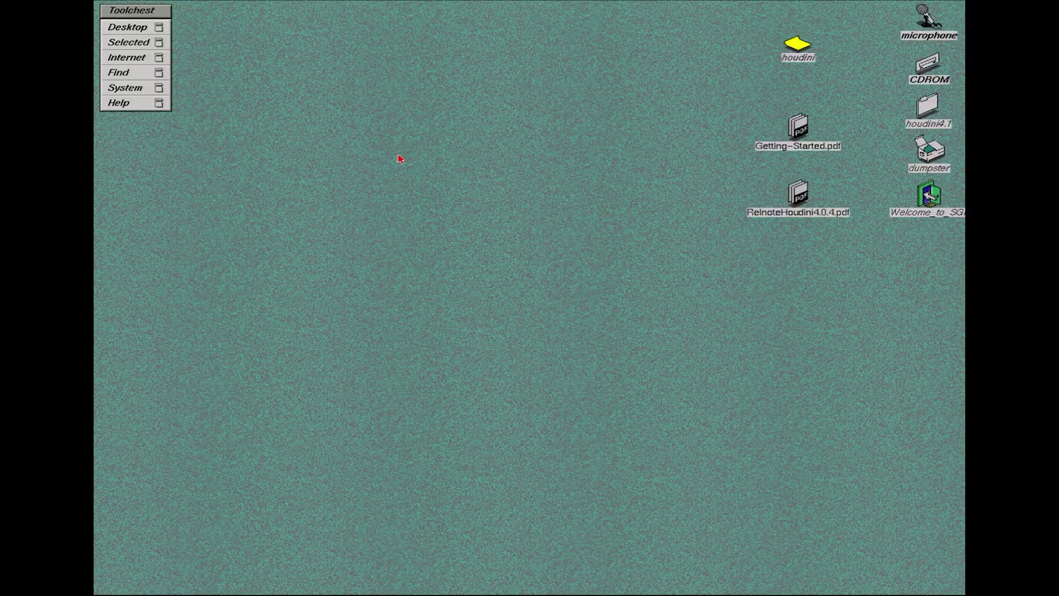
Log out of the houdini4.1 desktop session and confirm the logout
click(136, 34)
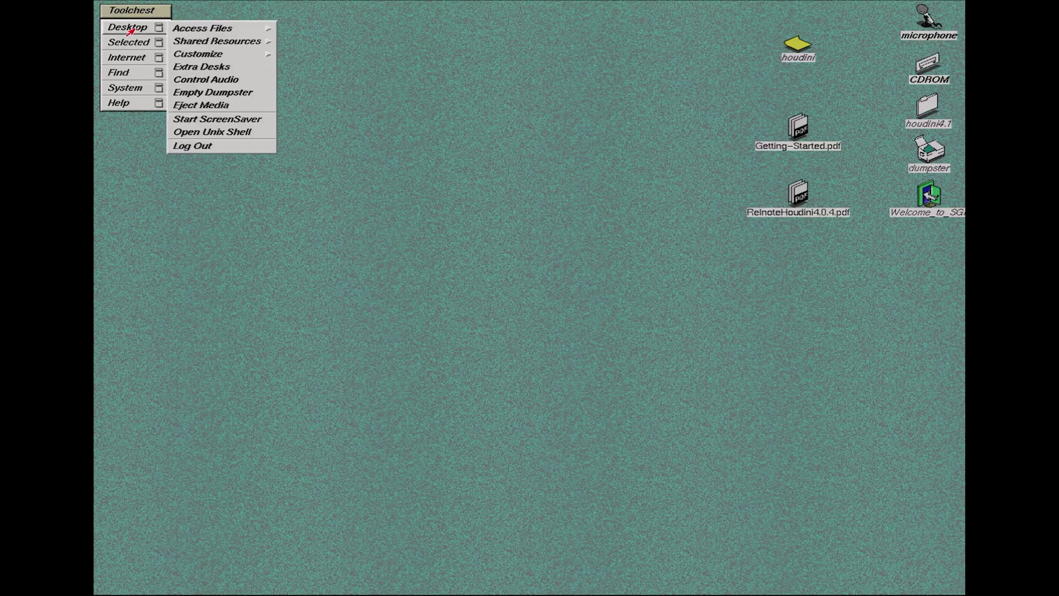
click(195, 150)
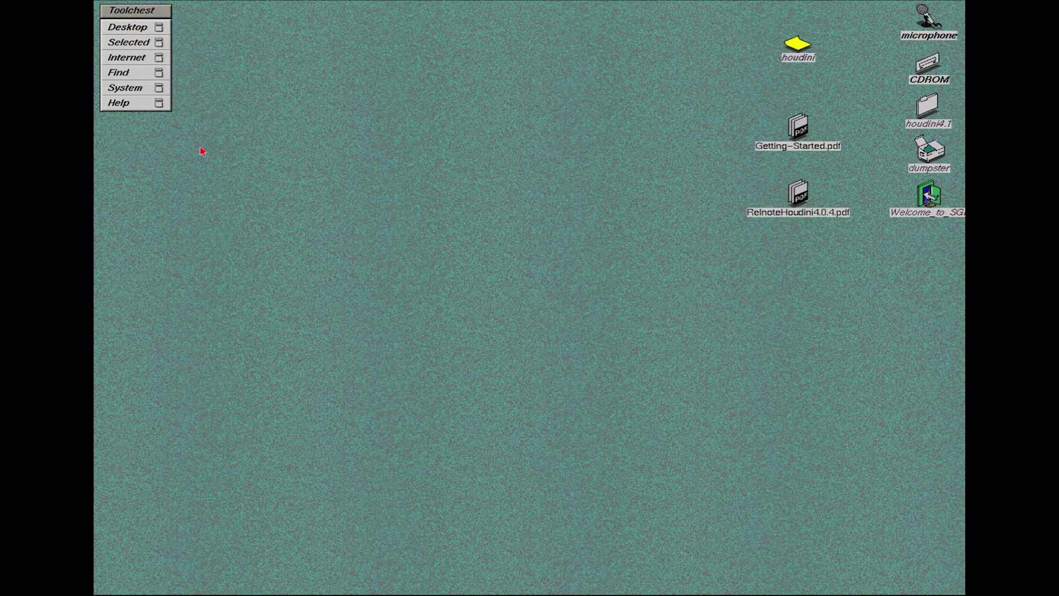
click(179, 145)
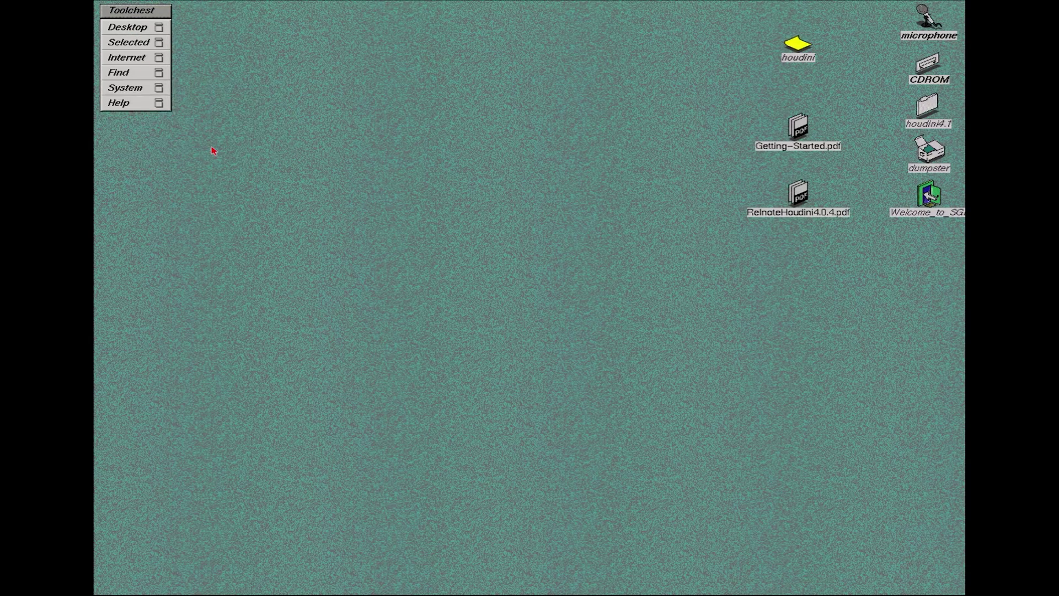